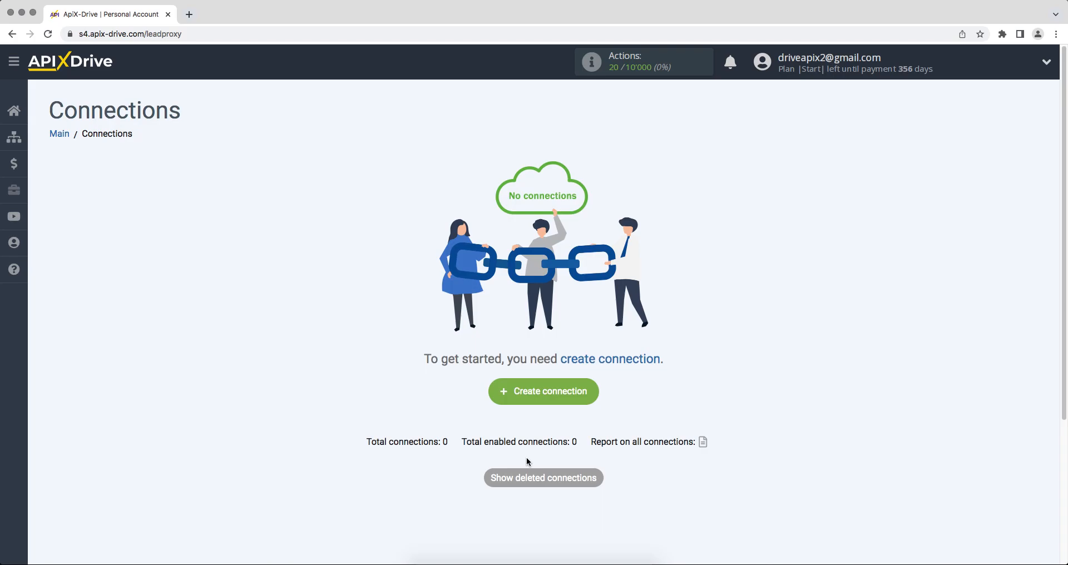
Create a new connection and set Agile CRM as its data source system
click(500, 397)
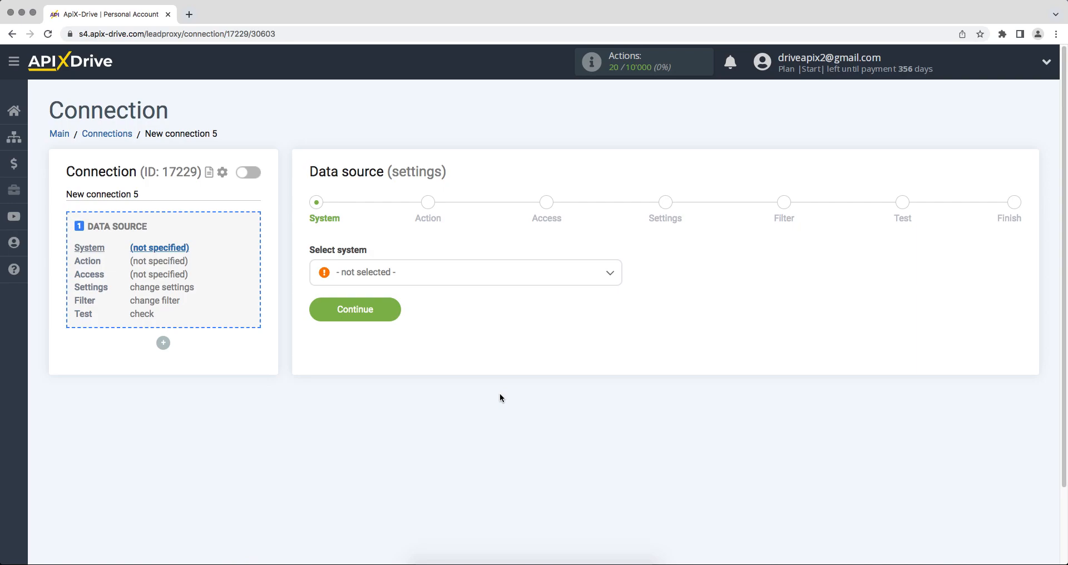
click(489, 278)
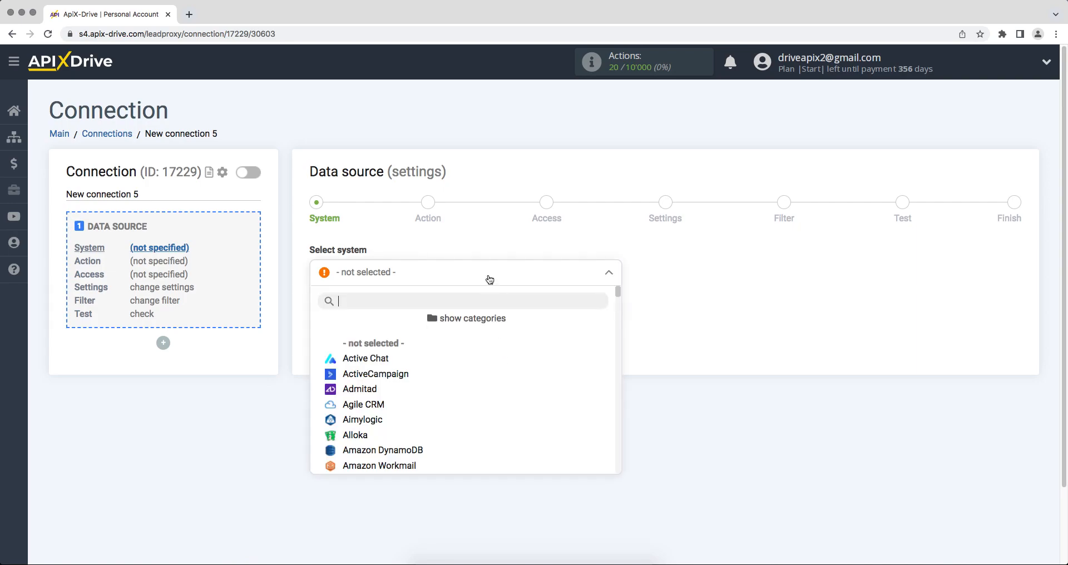
click(376, 407)
click(314, 315)
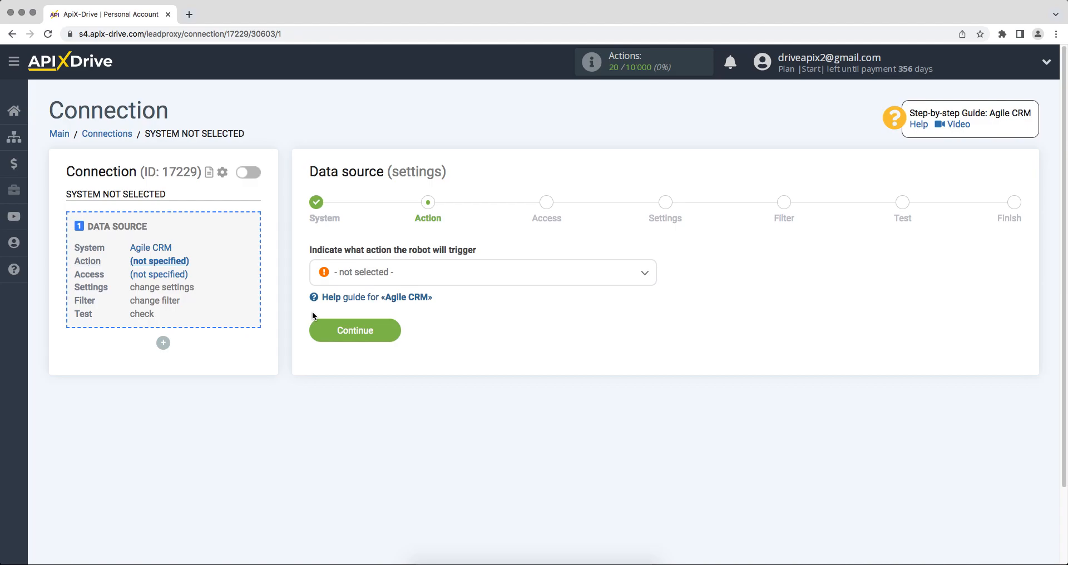
Set the data source action to Get CONTACTS (new) and proceed to the access stage
click(343, 275)
click(349, 344)
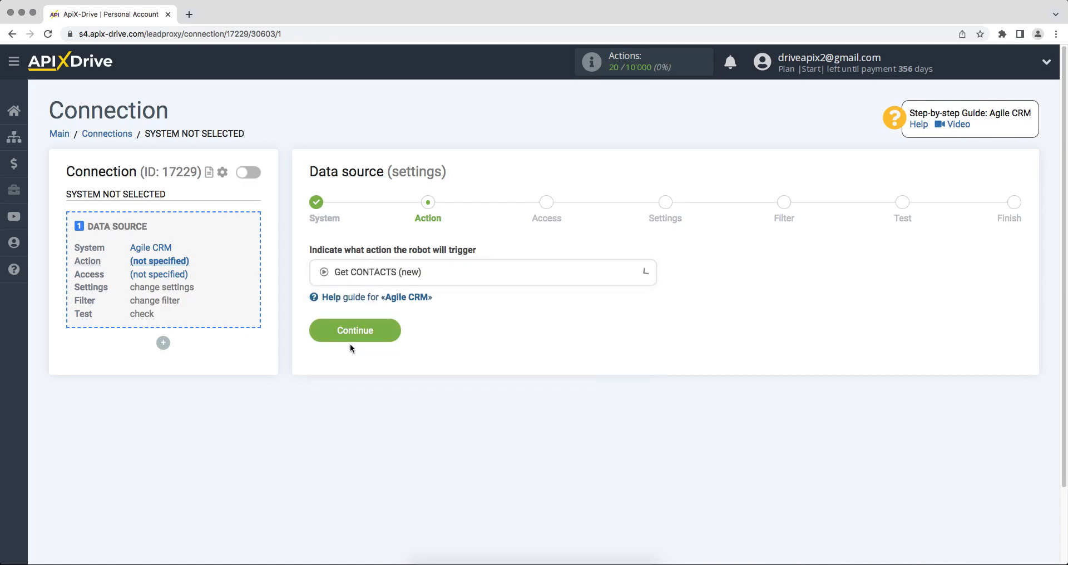
click(324, 333)
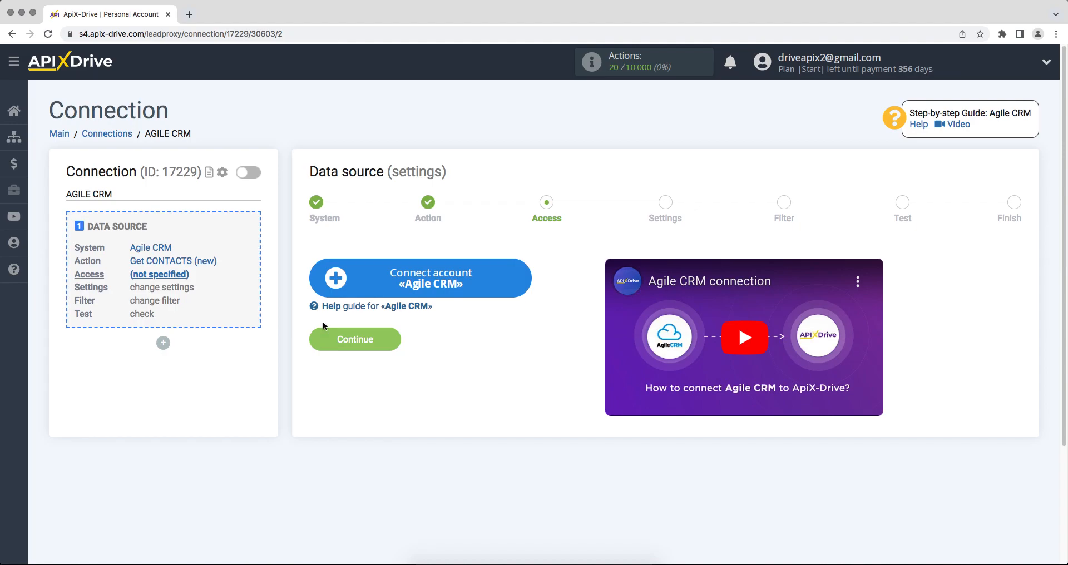
Start connecting an Agile CRM account and copy the subdomain apixdrivecom from the Agile CRM address into the Domain field
click(330, 290)
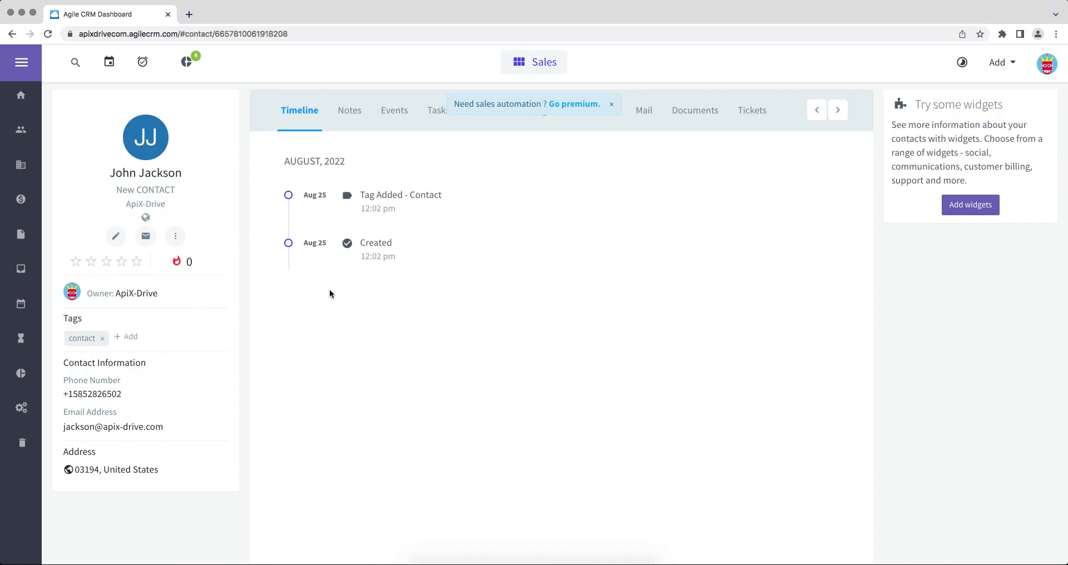
click(341, 34)
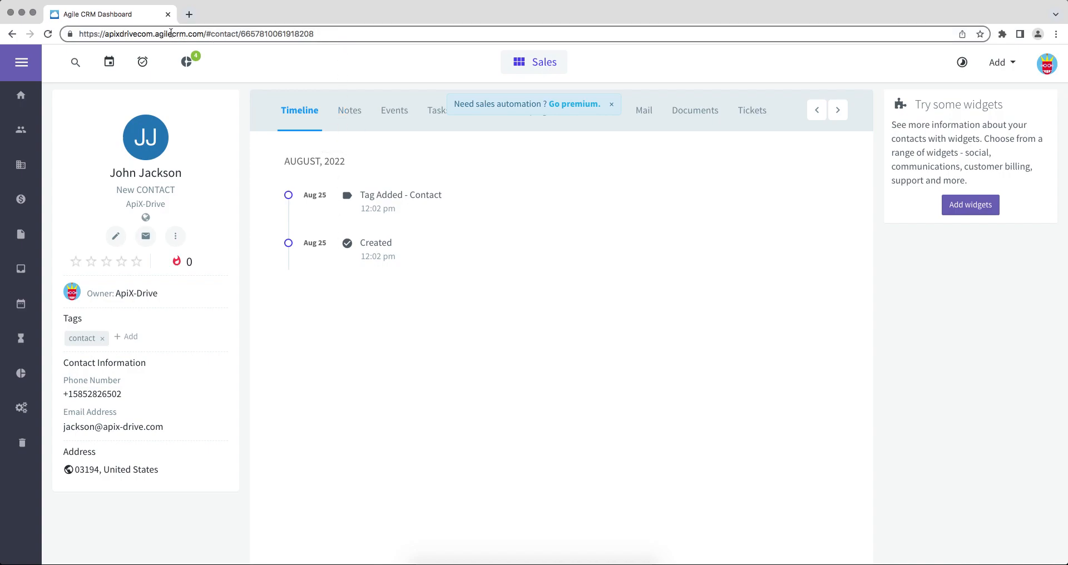
drag(154, 34, 107, 34)
right_click(106, 34)
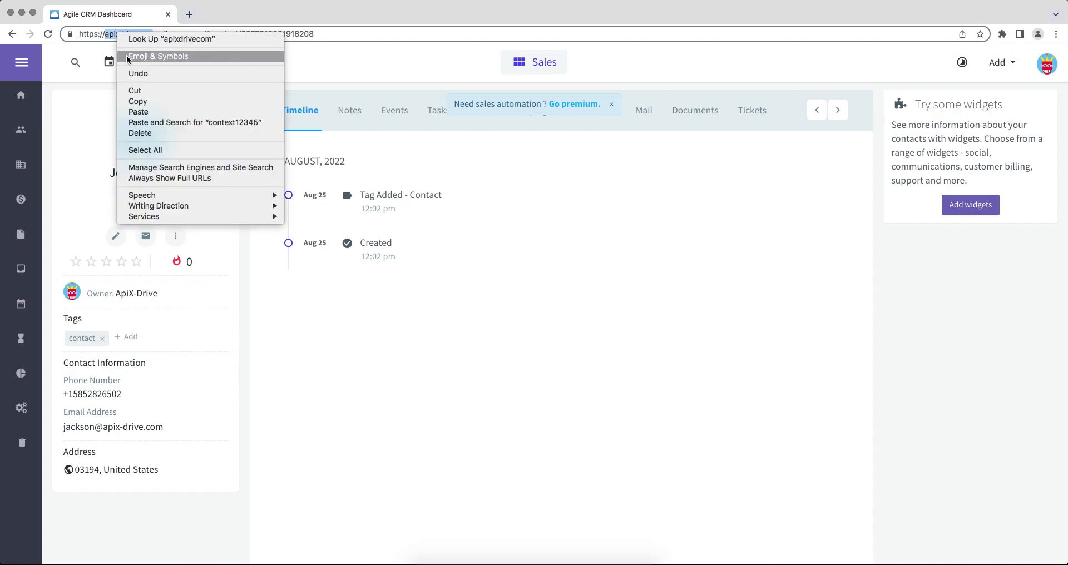
click(138, 103)
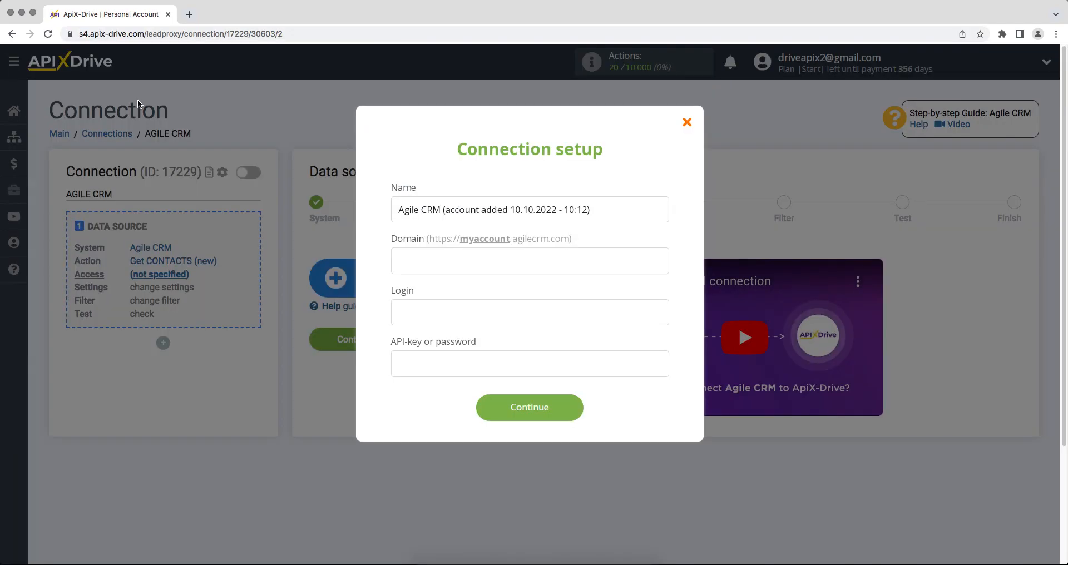
right_click(417, 260)
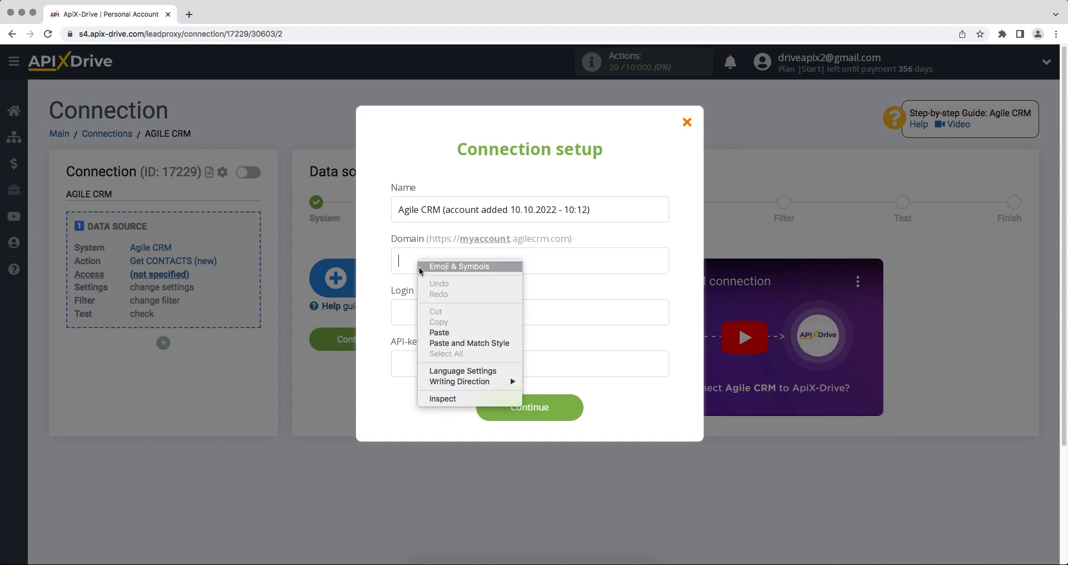
click(432, 332)
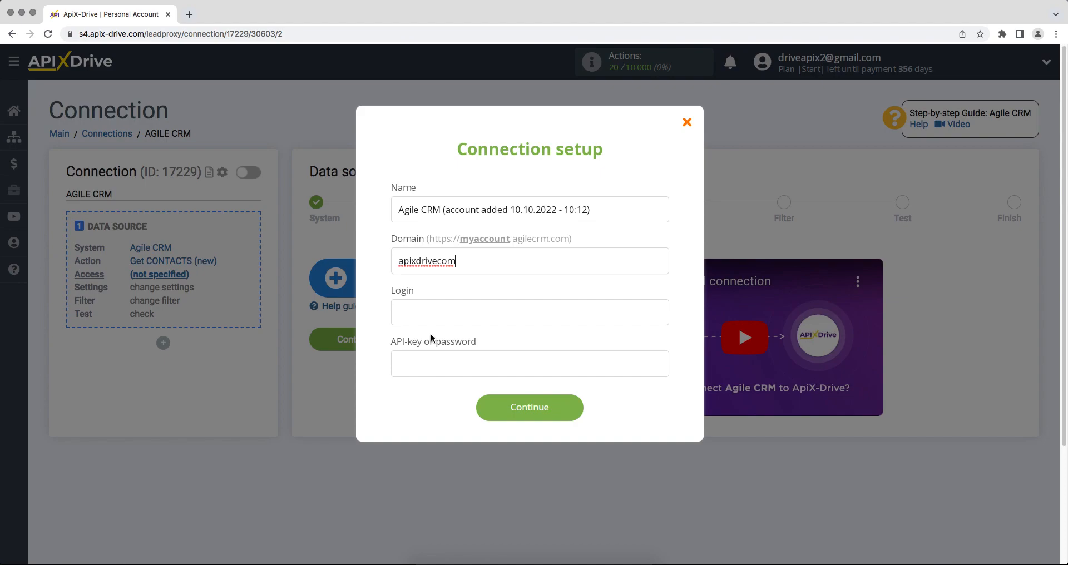
Enter the account's login e-mail in the Agile CRM connection setup
click(418, 319)
text(as[blurred]@apix-dr)
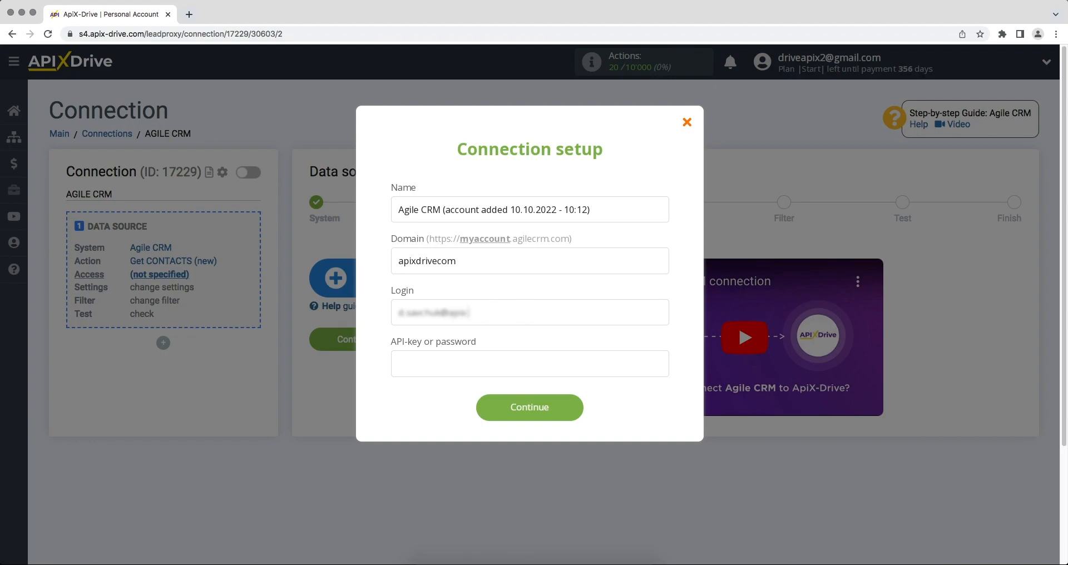
text(ive.com)
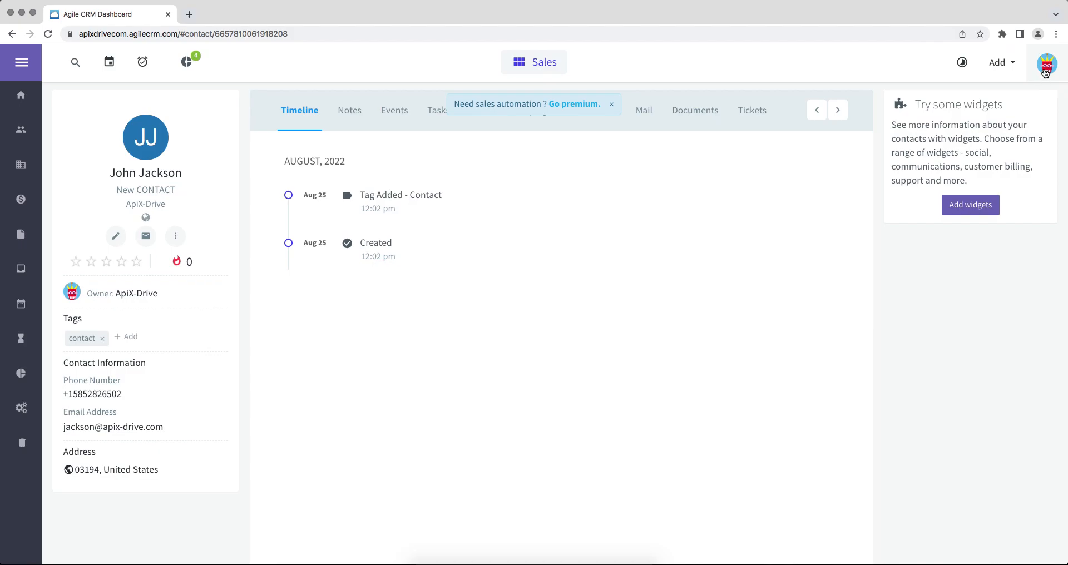
Copy the REST API key from the API Key section of Agile CRM's admin settings
click(1047, 64)
click(941, 143)
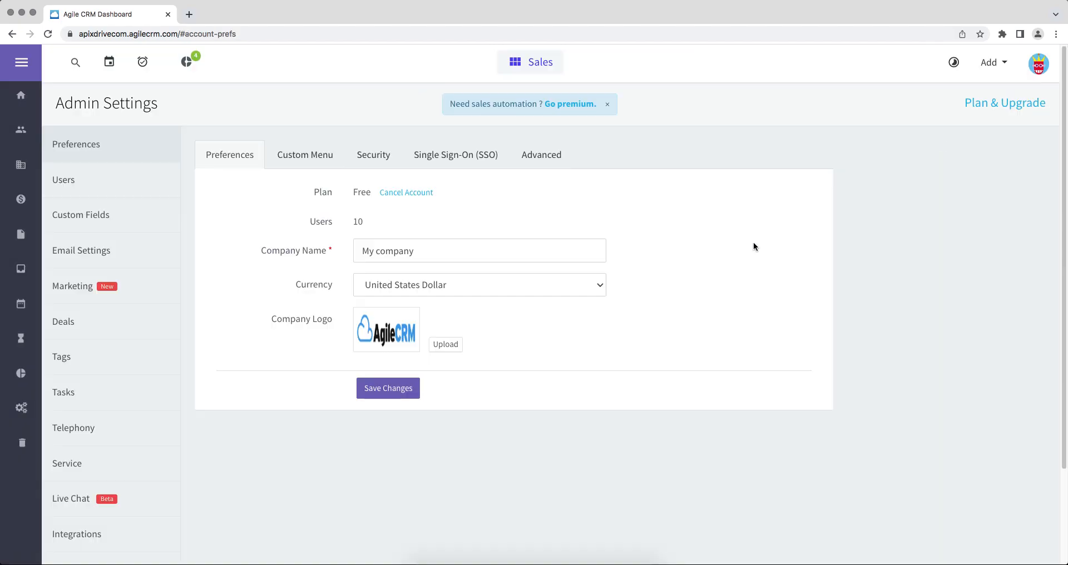
scroll(251, 496, down, 2)
click(119, 493)
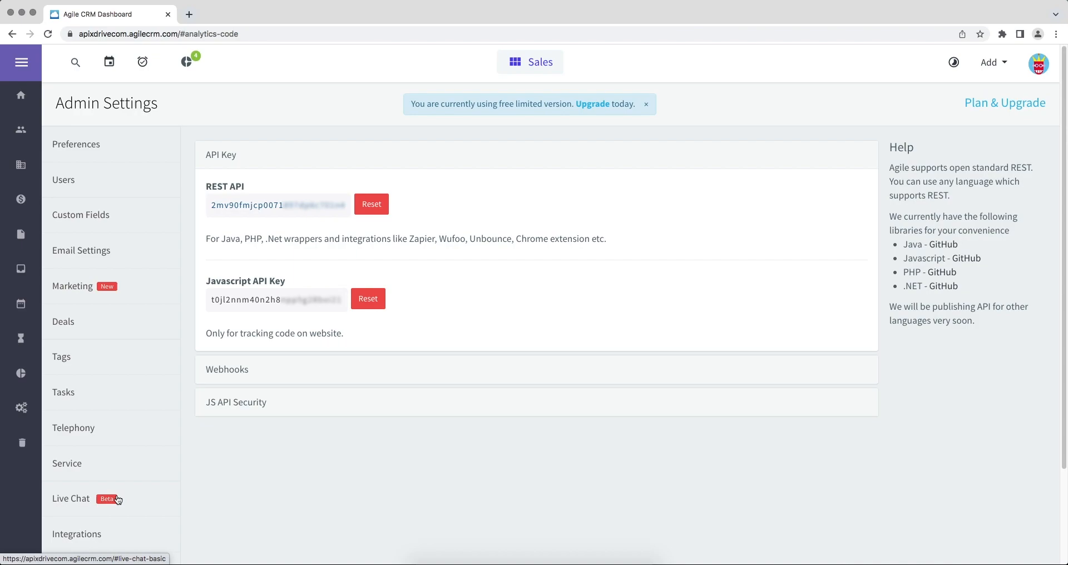
drag(212, 205, 346, 205)
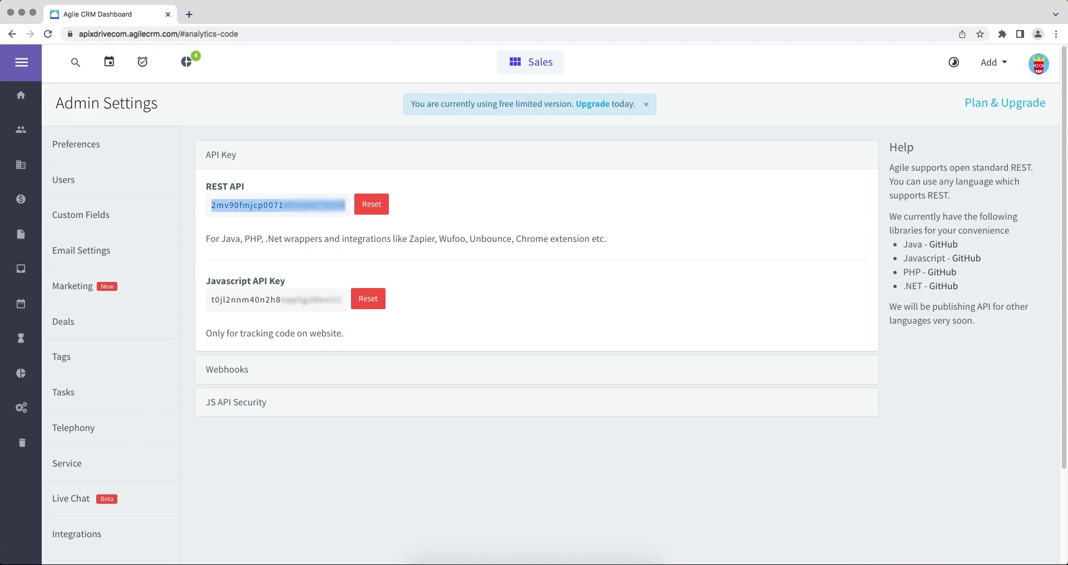
right_click(315, 206)
click(327, 231)
Switch back to ApiX-Drive, paste the API key into the API-key or password field, and submit the connection setup
key(super+grave)
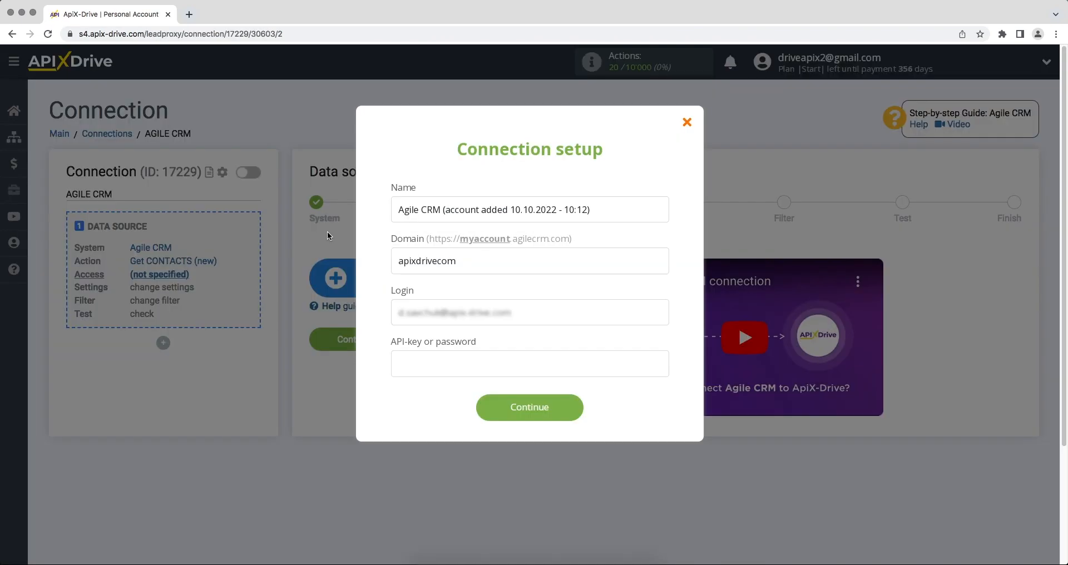
click(434, 365)
right_click(434, 365)
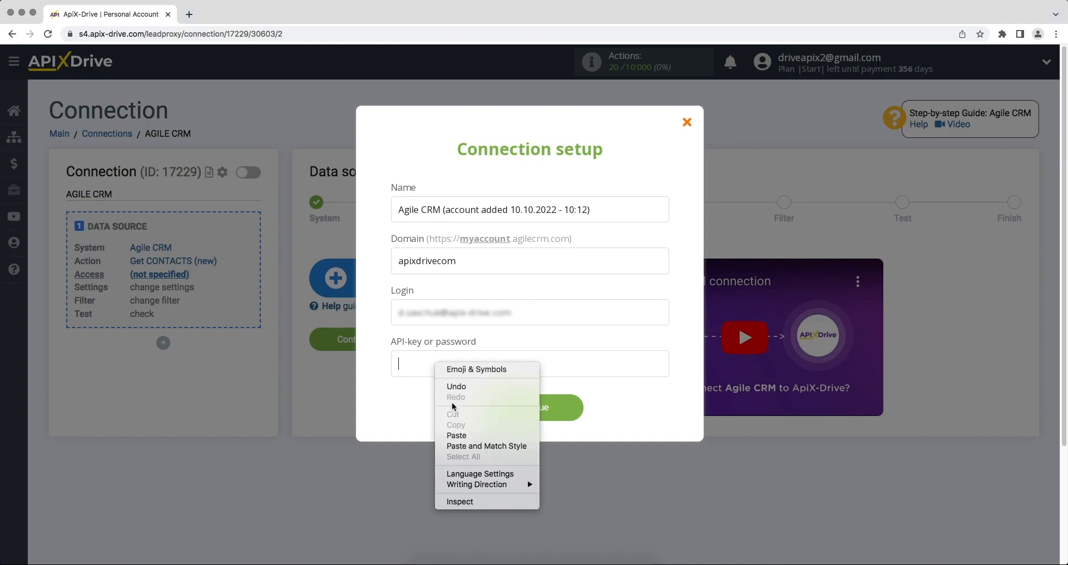
click(460, 437)
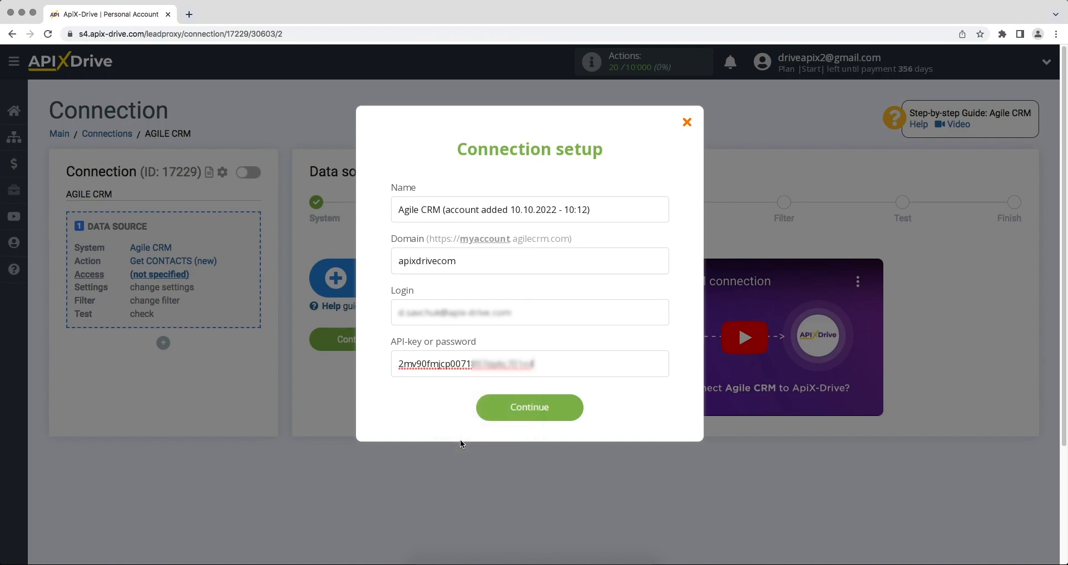
click(482, 414)
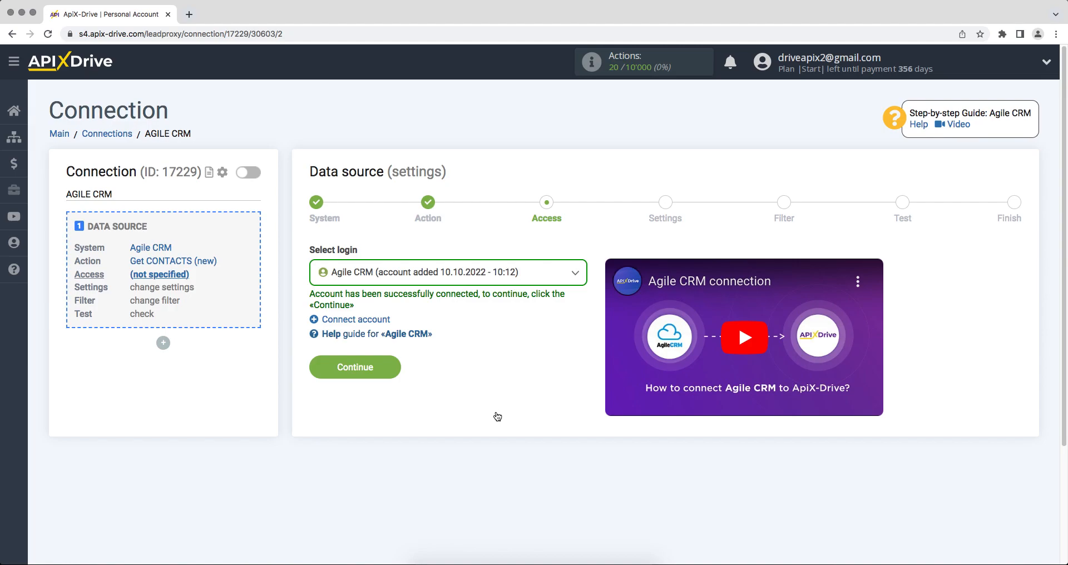
Select the newly connected Agile CRM account as the source login and proceed to the settings stage
click(504, 292)
click(504, 359)
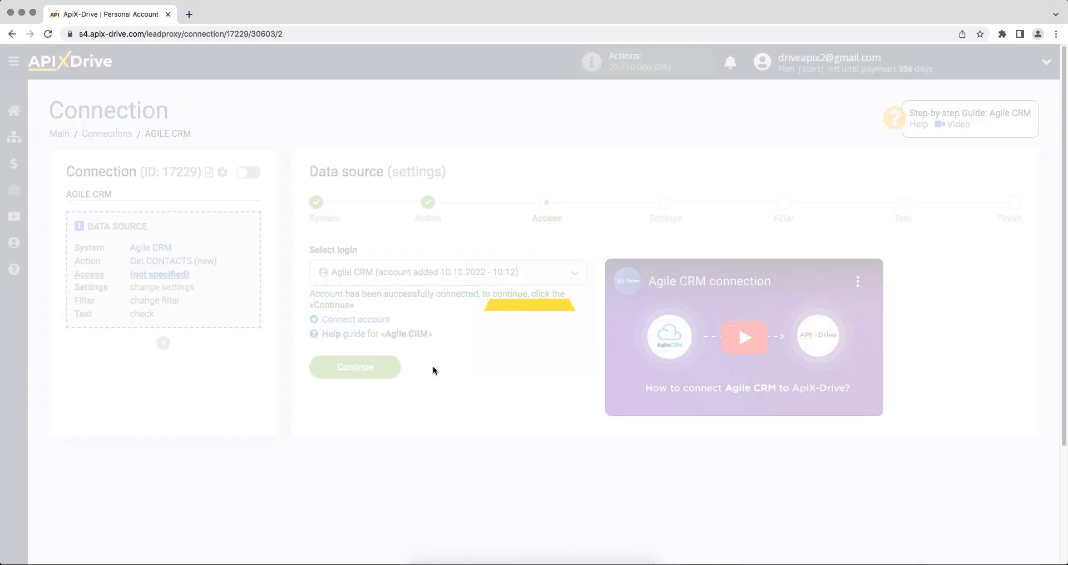
click(319, 373)
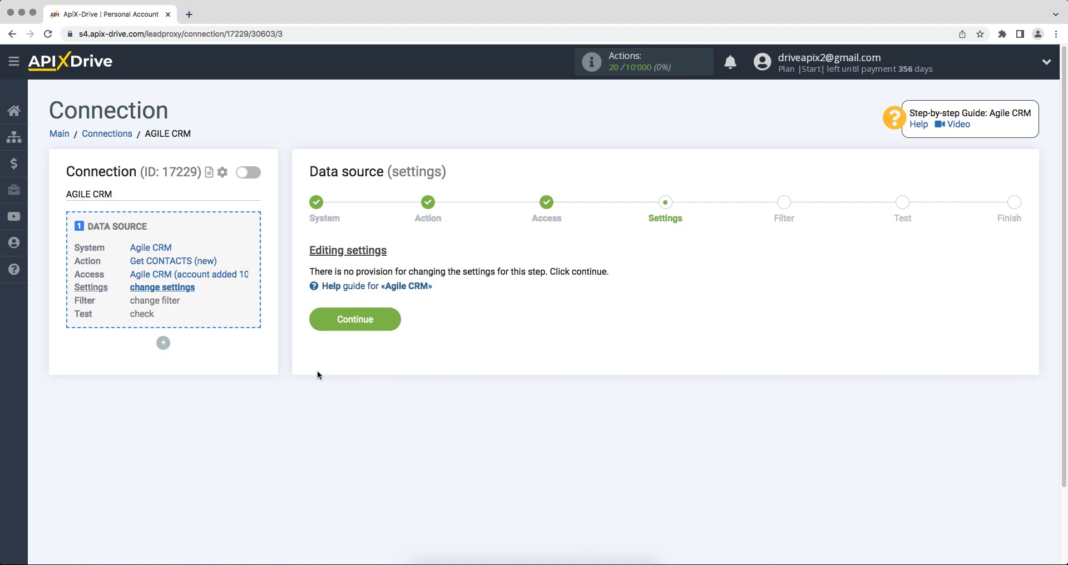
Finish the data source setup with default settings and no filter, reviewing the Agile CRM test data
click(317, 326)
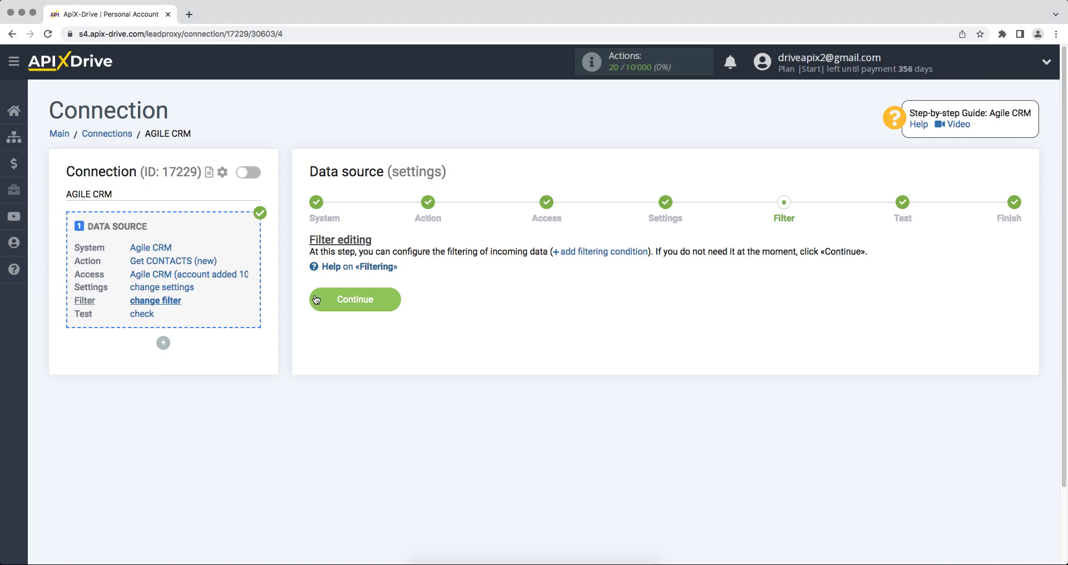
click(315, 299)
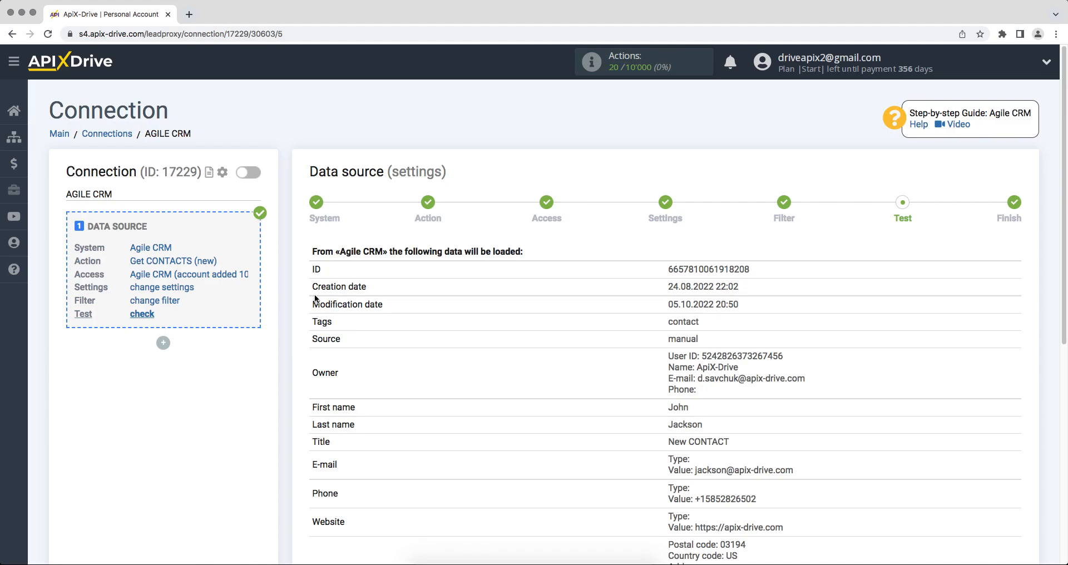
scroll(315, 300, down, 7)
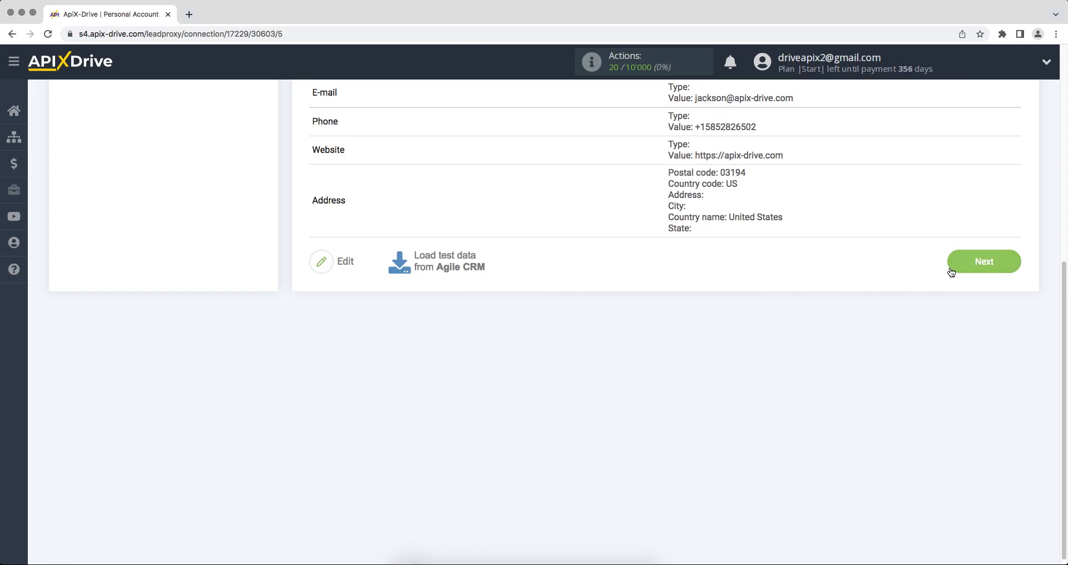
click(949, 271)
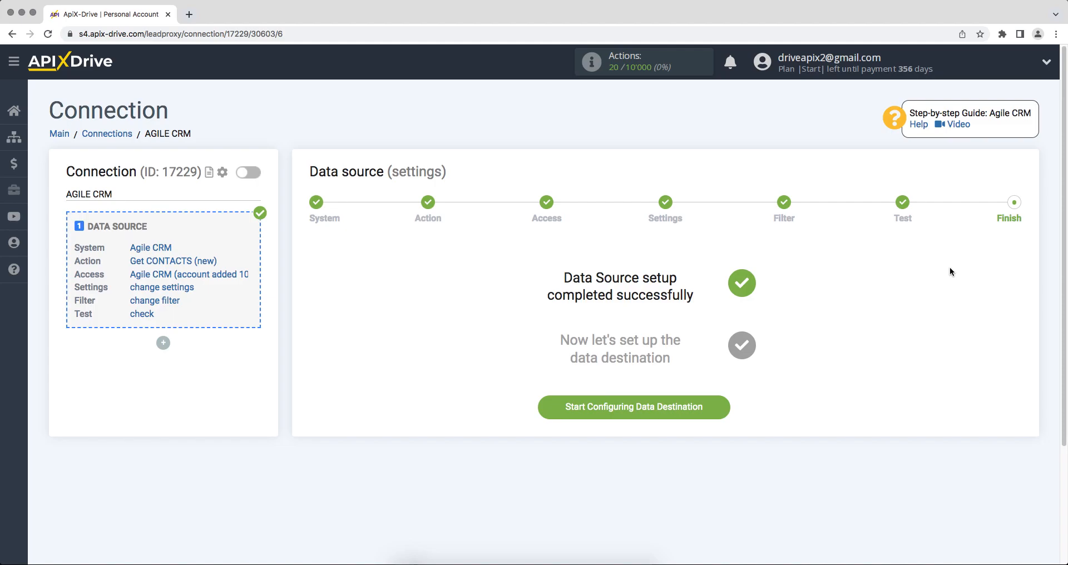
Start configuring the data destination and set Simla as its system
click(559, 413)
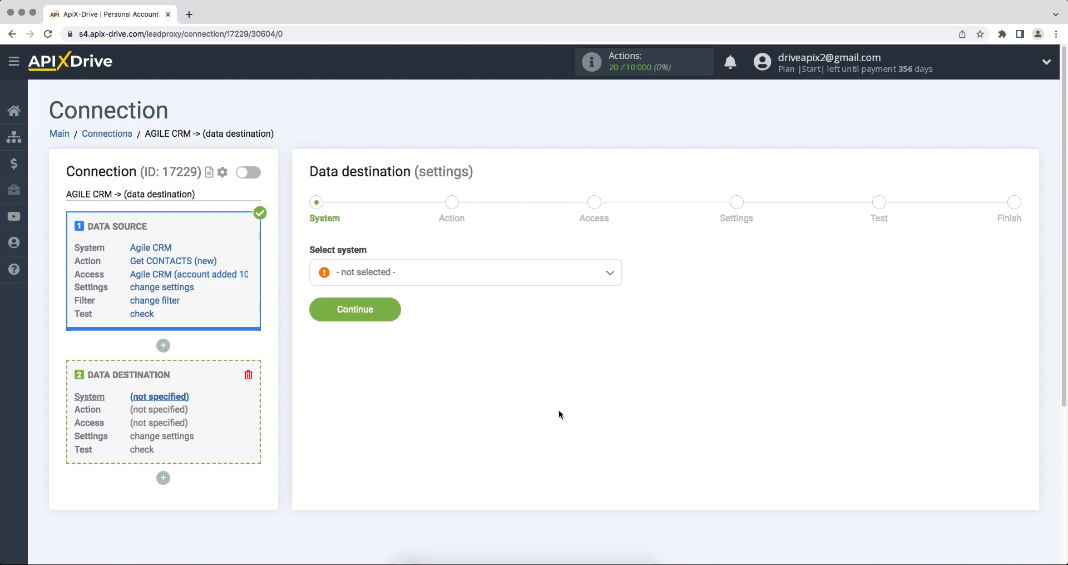
click(554, 278)
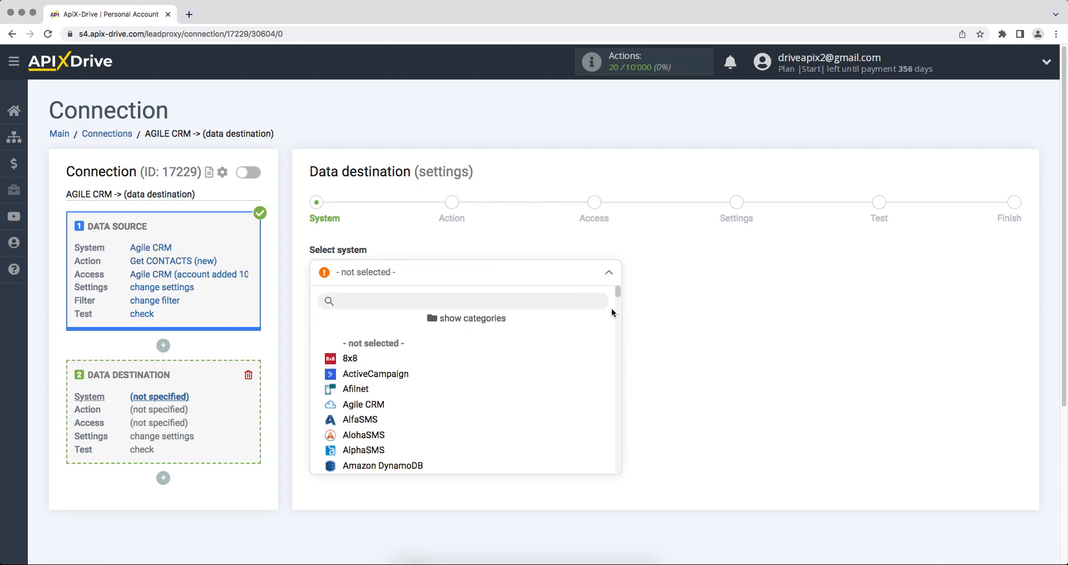
drag(620, 291, 629, 419)
click(367, 371)
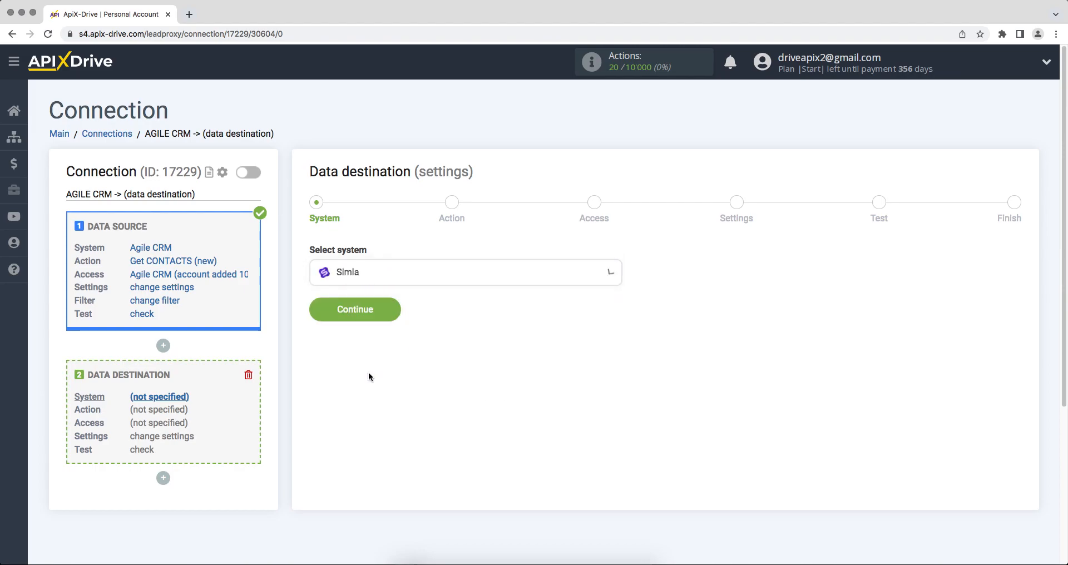
click(314, 304)
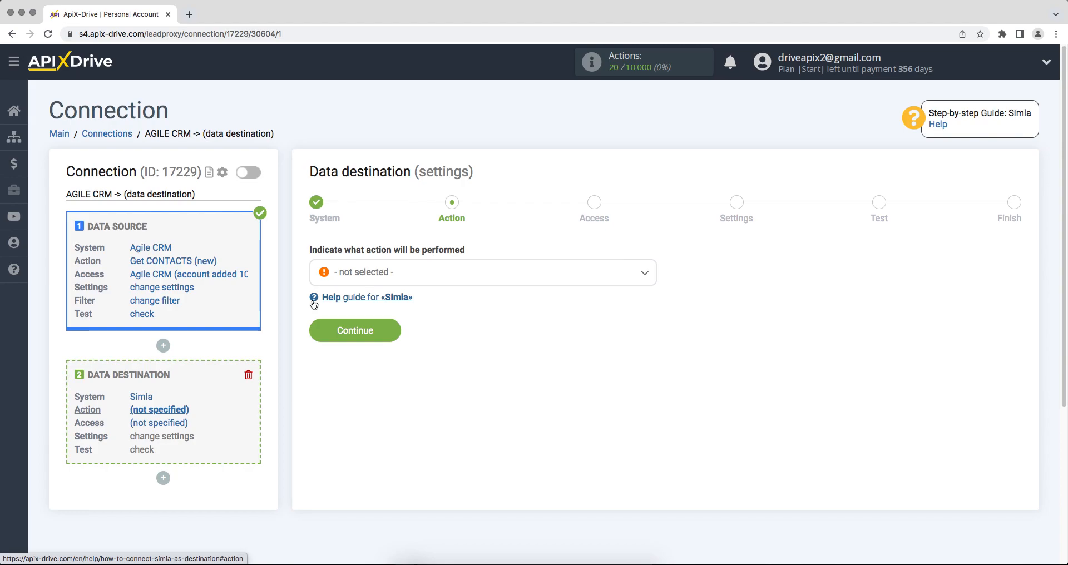
Set the data destination action to Create TASK and proceed to the access stage
click(334, 279)
click(348, 341)
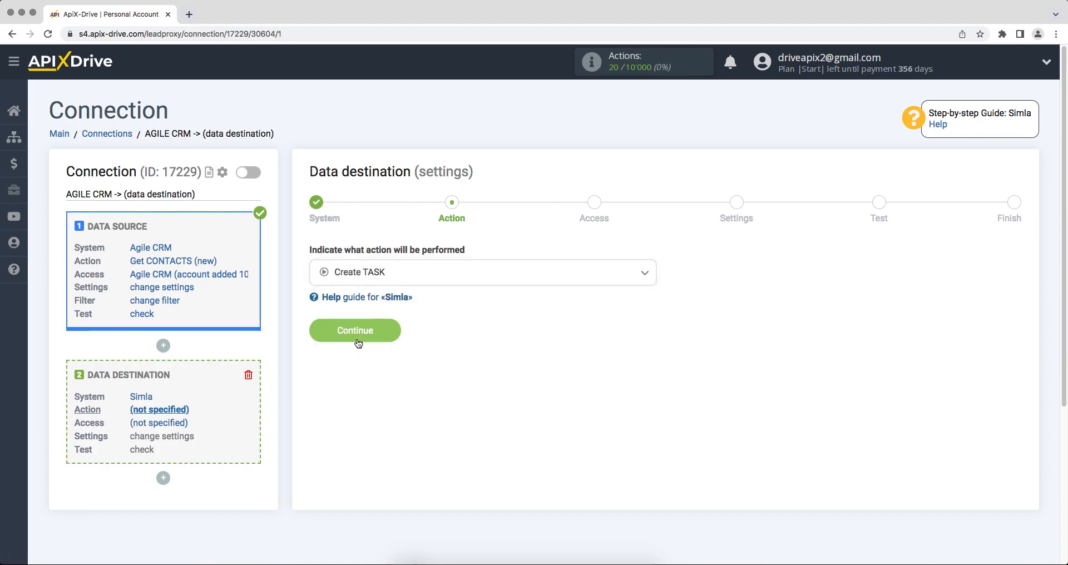
click(318, 335)
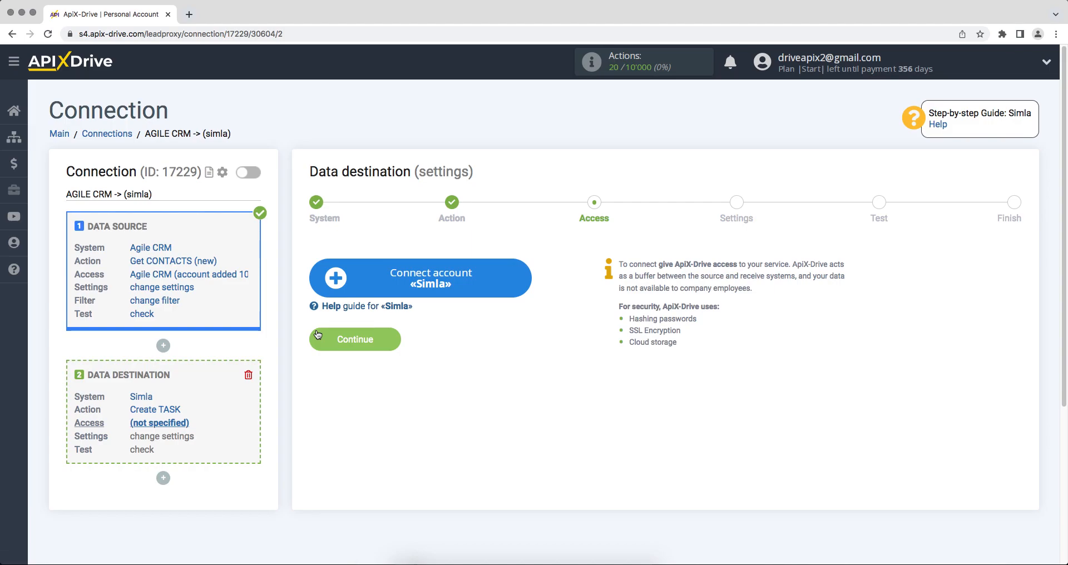
Start connecting a Simla account and fill in the API Domain with apix-drive.simla.com, copied from the Simla site's web address
click(326, 285)
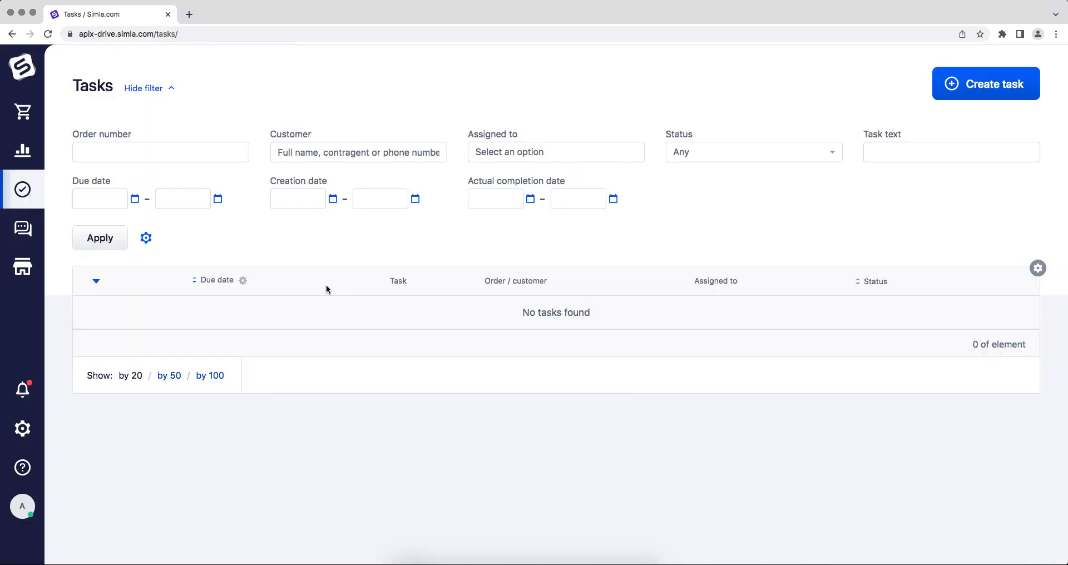
click(324, 34)
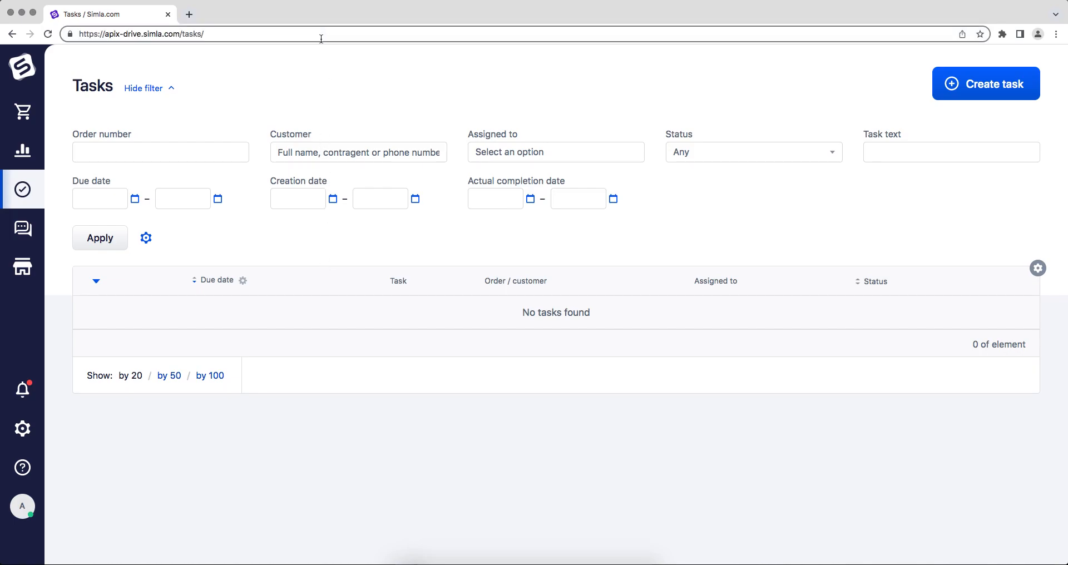
drag(178, 34, 105, 29)
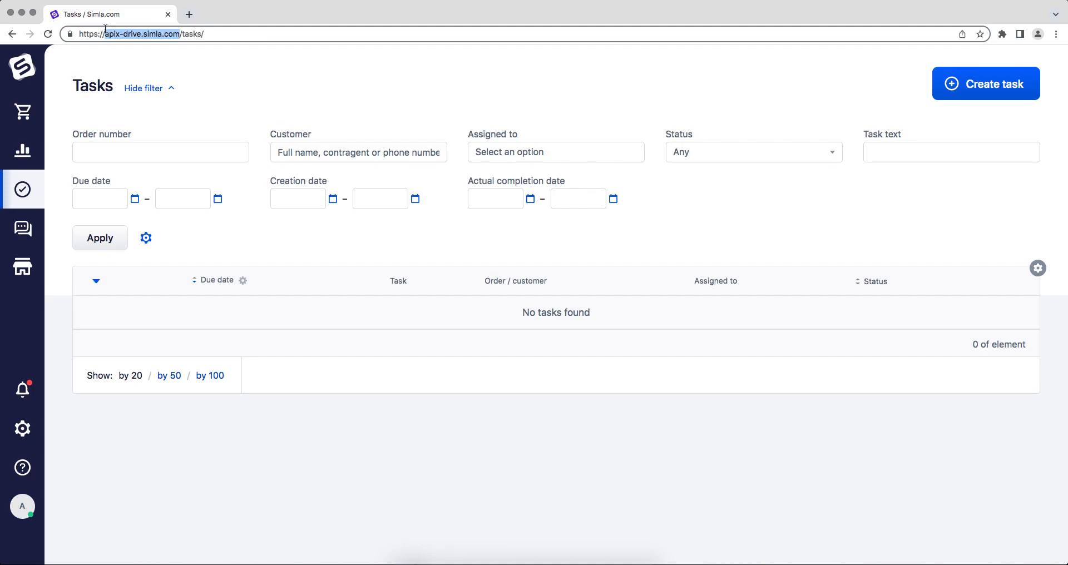
right_click(116, 33)
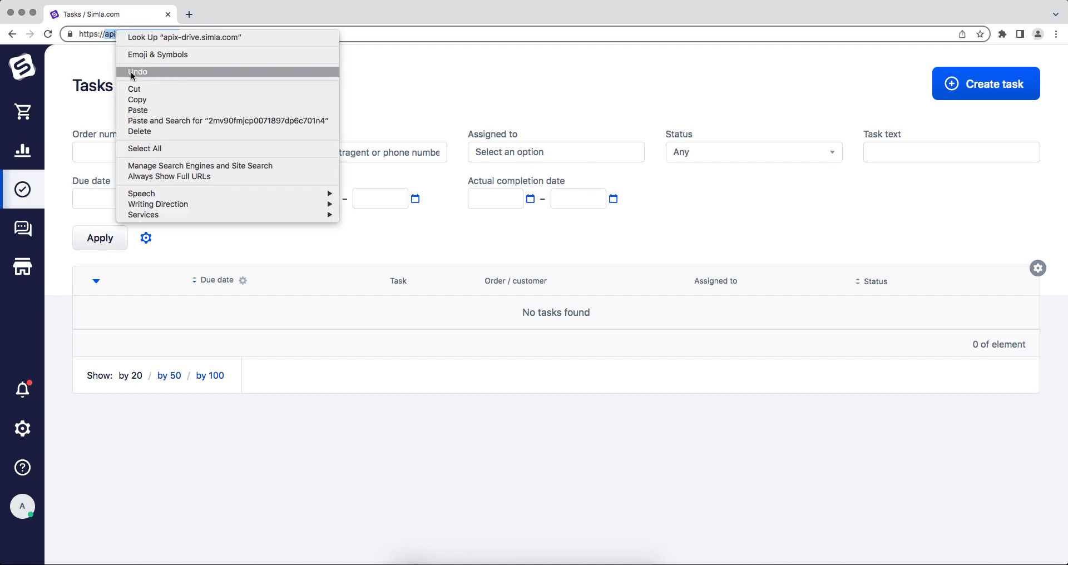
click(136, 100)
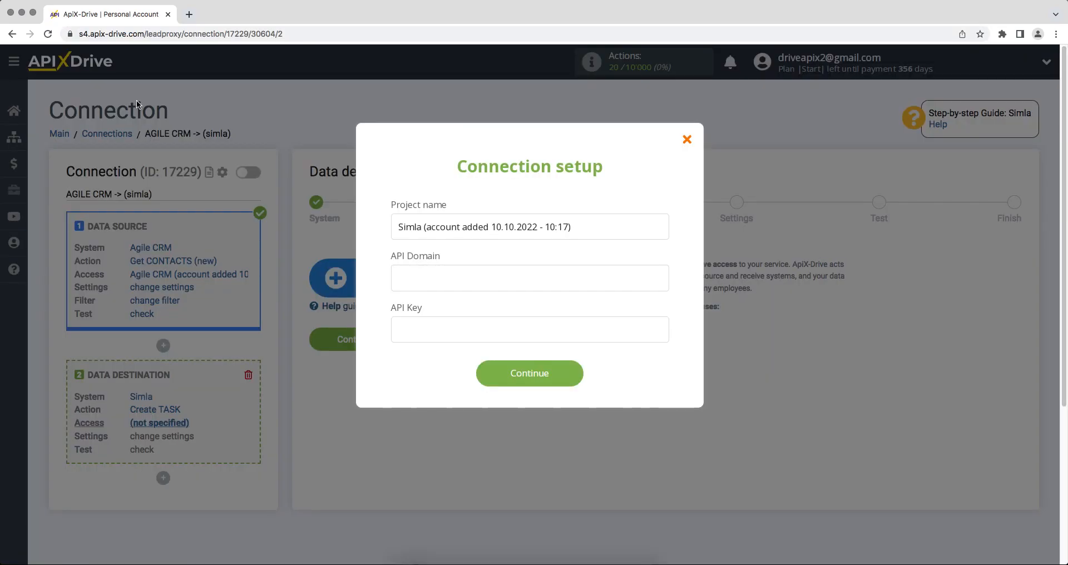
right_click(411, 277)
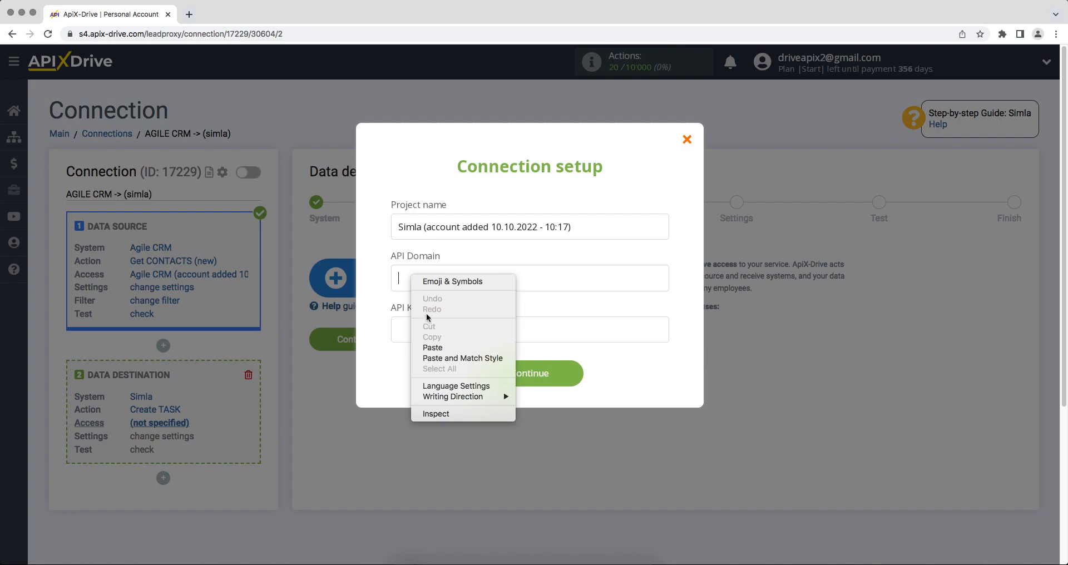
click(433, 344)
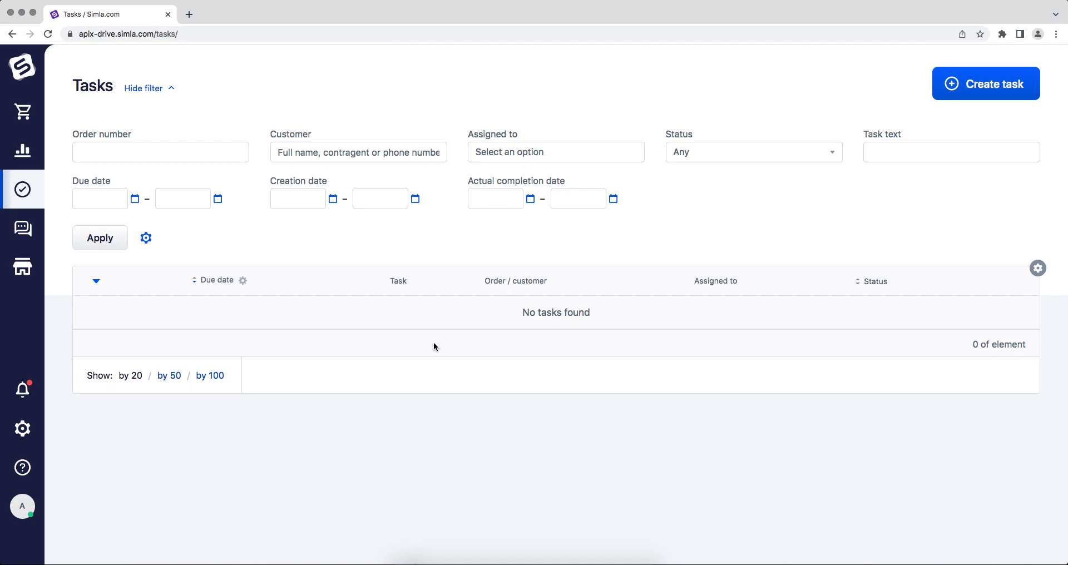
Switch to Simla and open the list of API access keys in its integration settings
click(22, 428)
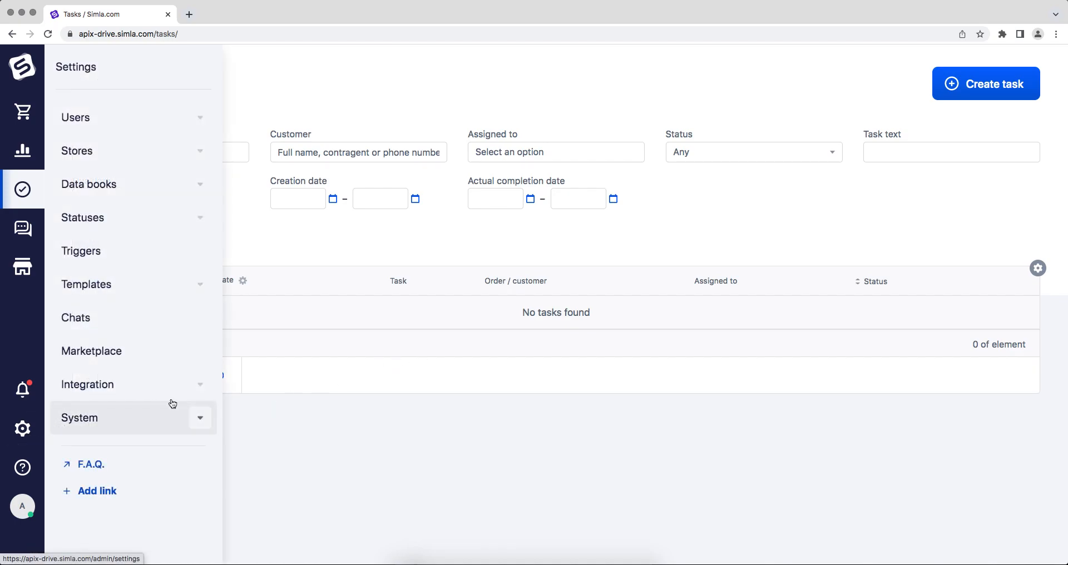
click(200, 387)
click(135, 415)
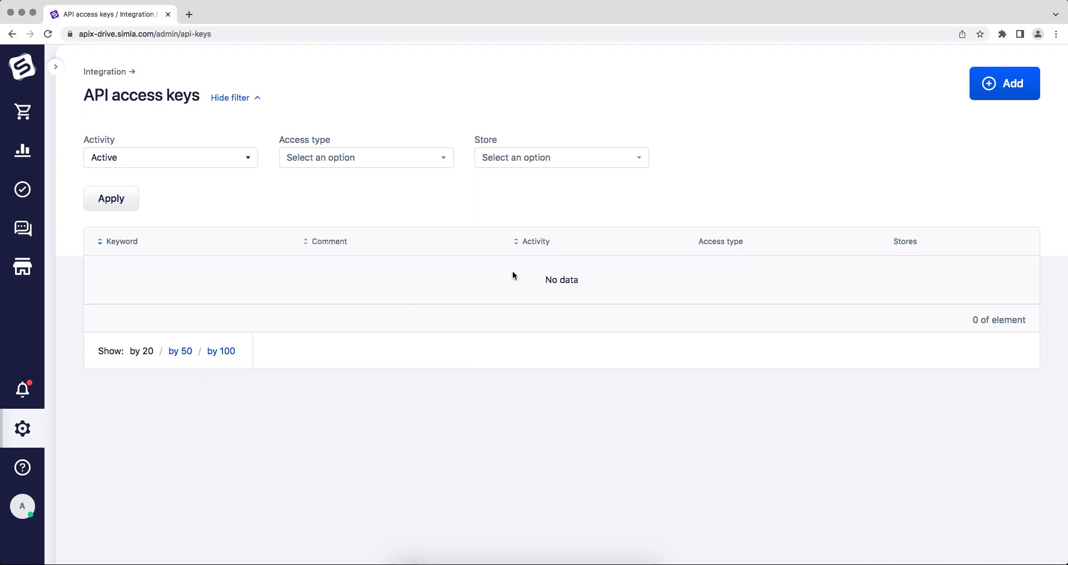
Create and save an API key with the comment ApiX-Drive, access to the apix-drive store and all API actions allowed
click(978, 96)
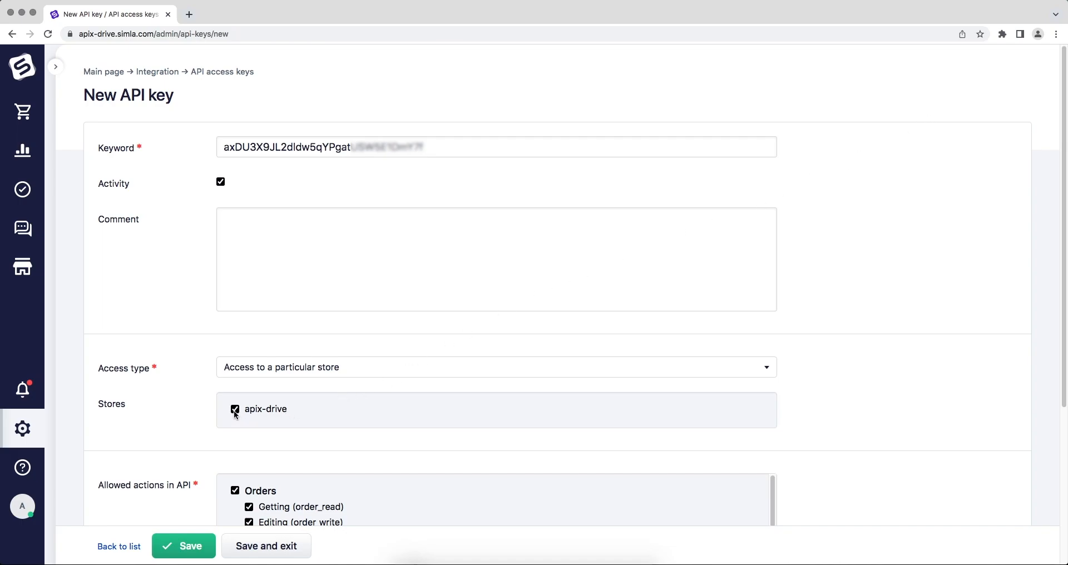
click(241, 253)
text(ApiX-Drive)
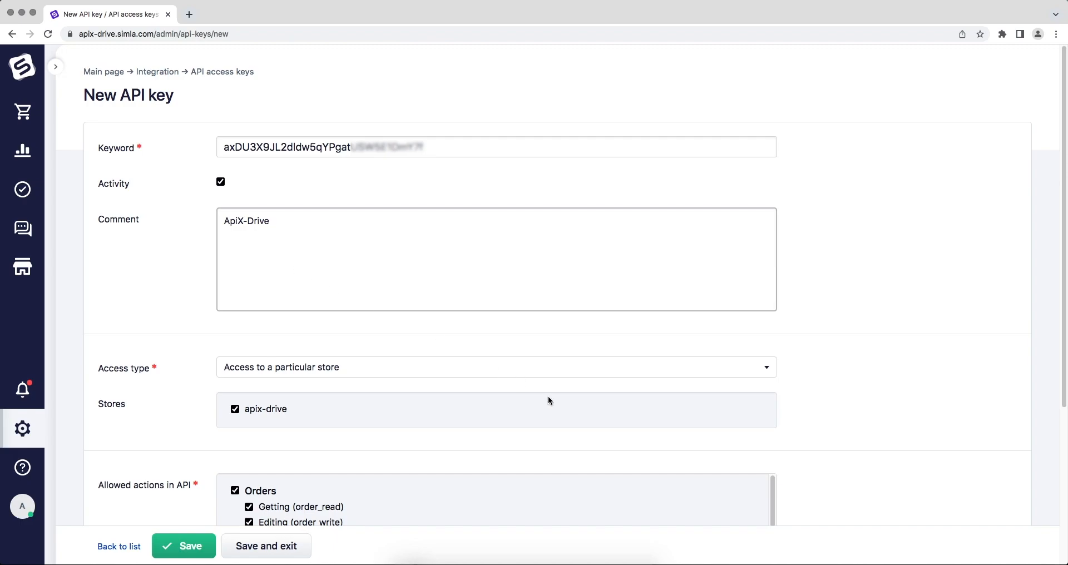
scroll(660, 462, down, 5)
drag(771, 315, 779, 484)
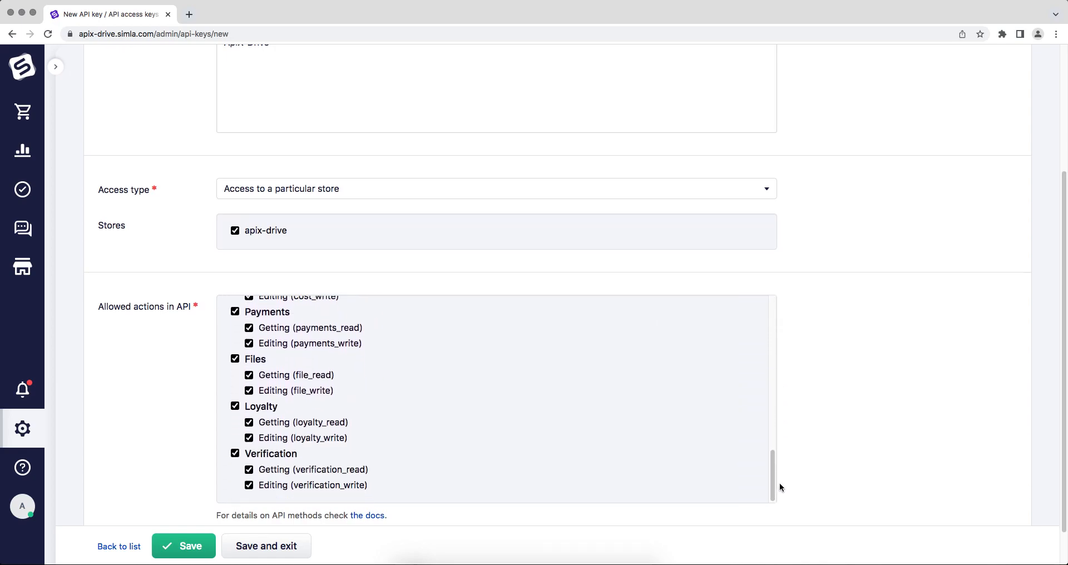
click(182, 548)
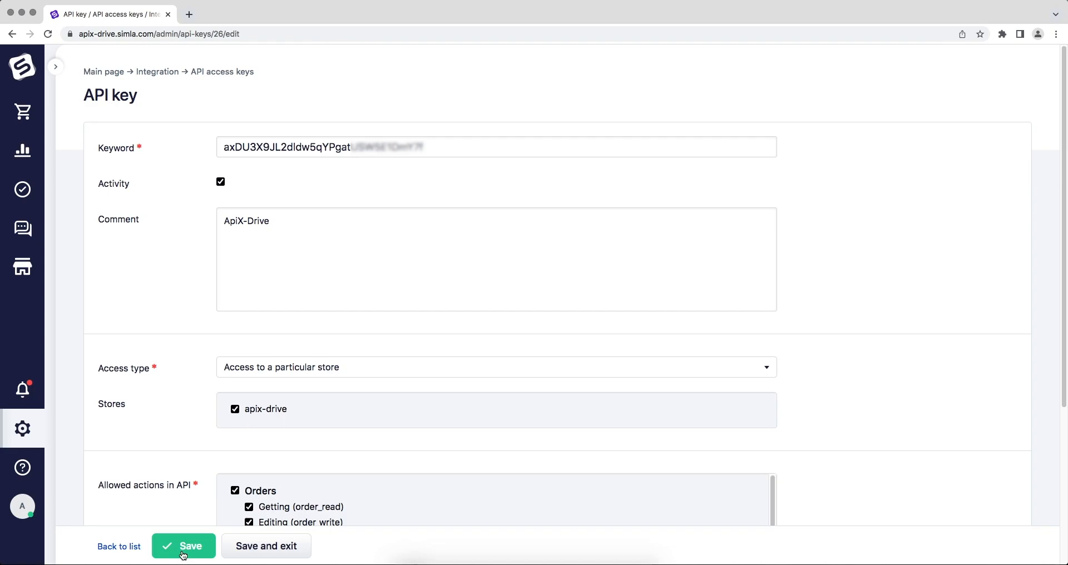
Copy the new API key from Simla into the API Key field of the ApiX-Drive connection setup and submit it
drag(219, 147, 425, 147)
right_click(401, 144)
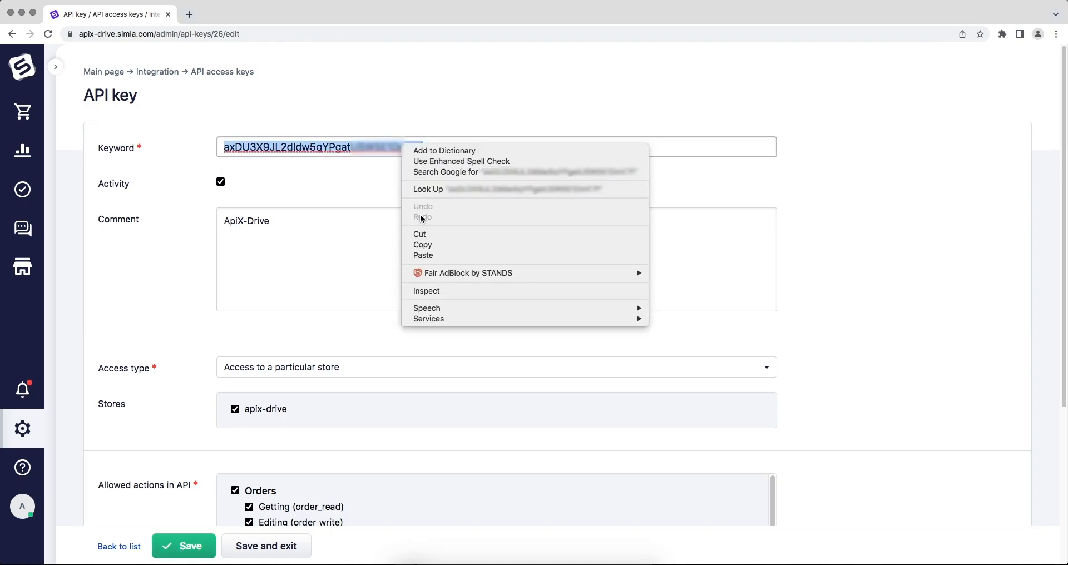
click(420, 244)
key(super+grave)
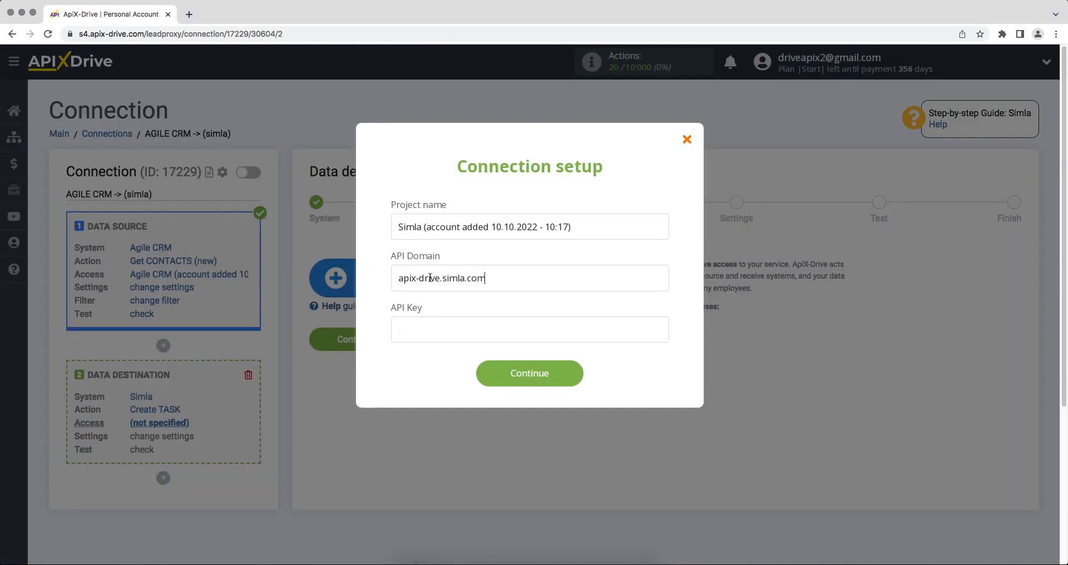
right_click(437, 331)
click(455, 404)
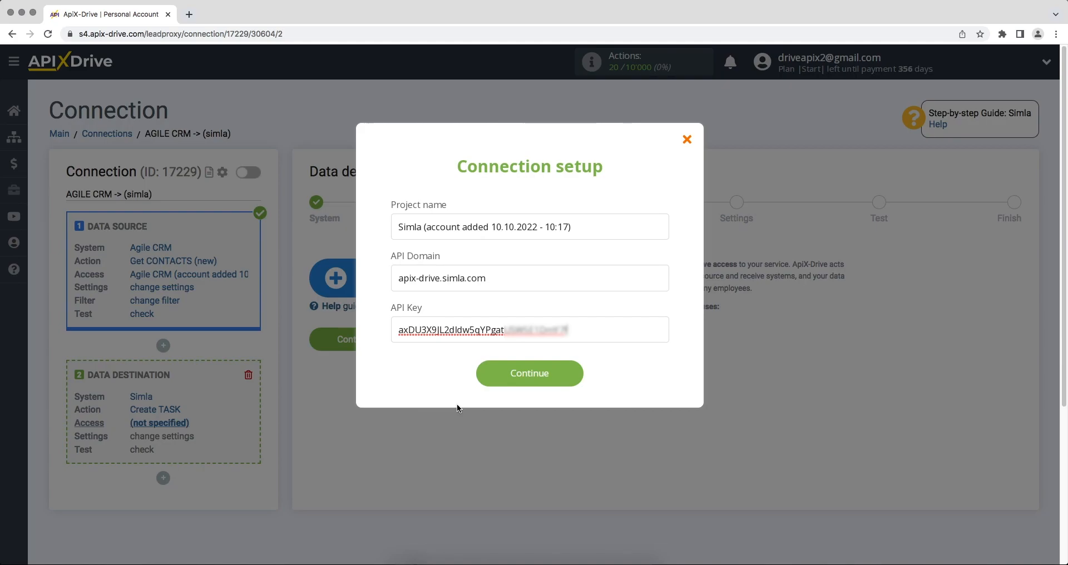
click(494, 380)
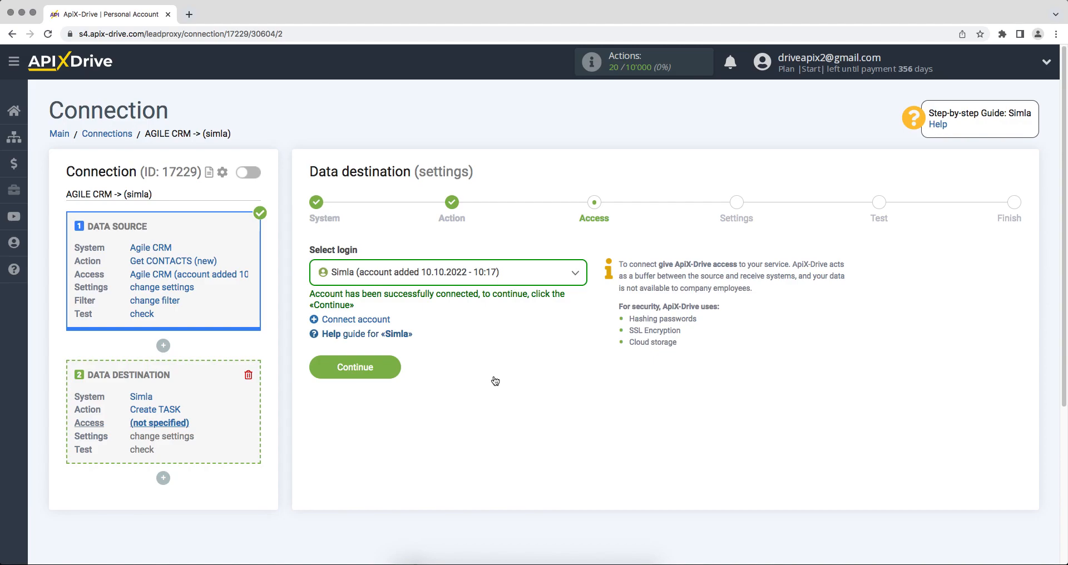
Select the newly connected Simla account as the destination login and proceed to the settings stage
click(496, 280)
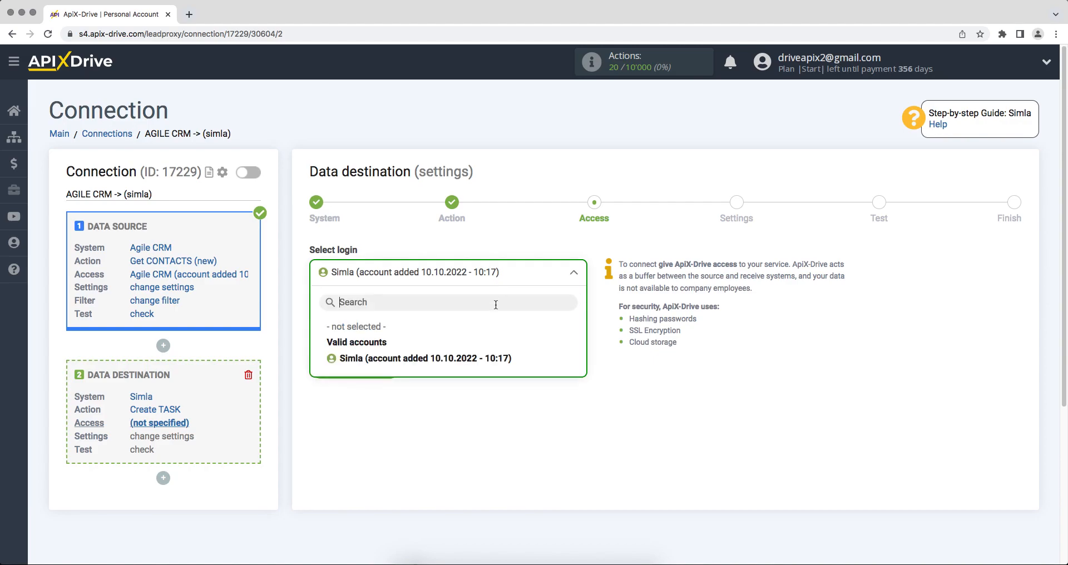
click(488, 359)
click(322, 369)
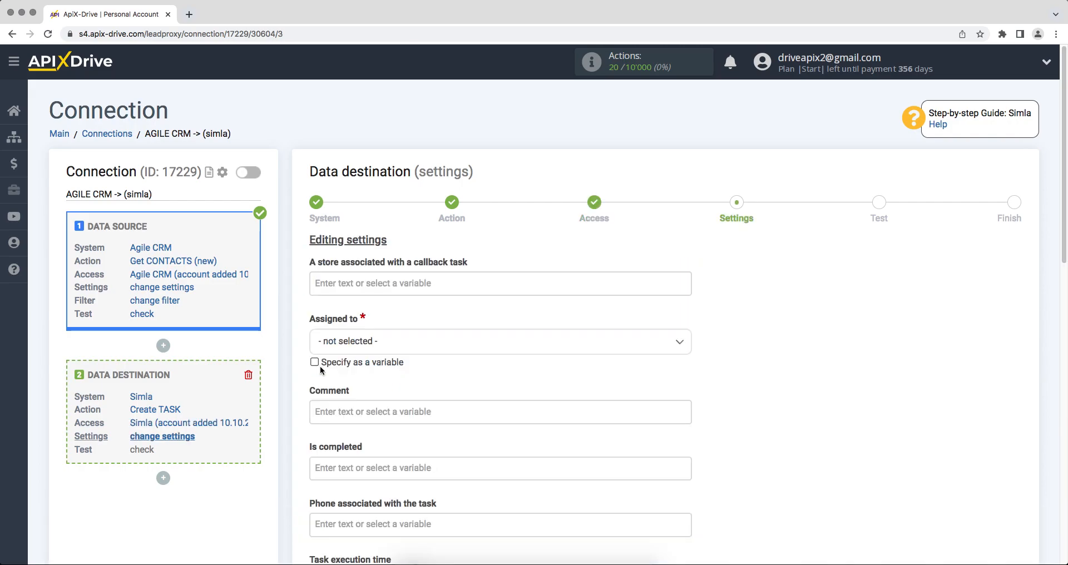
Assign the task to the ApiX-Drive user and begin the Comment with the label Date/Time and the Agile CRM Creation date variable
click(356, 342)
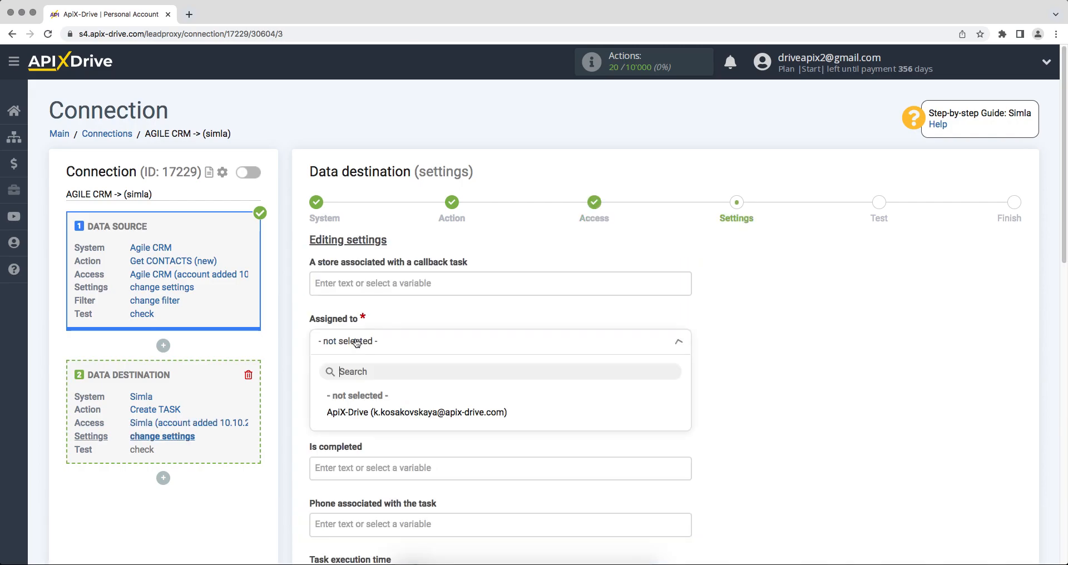
click(354, 412)
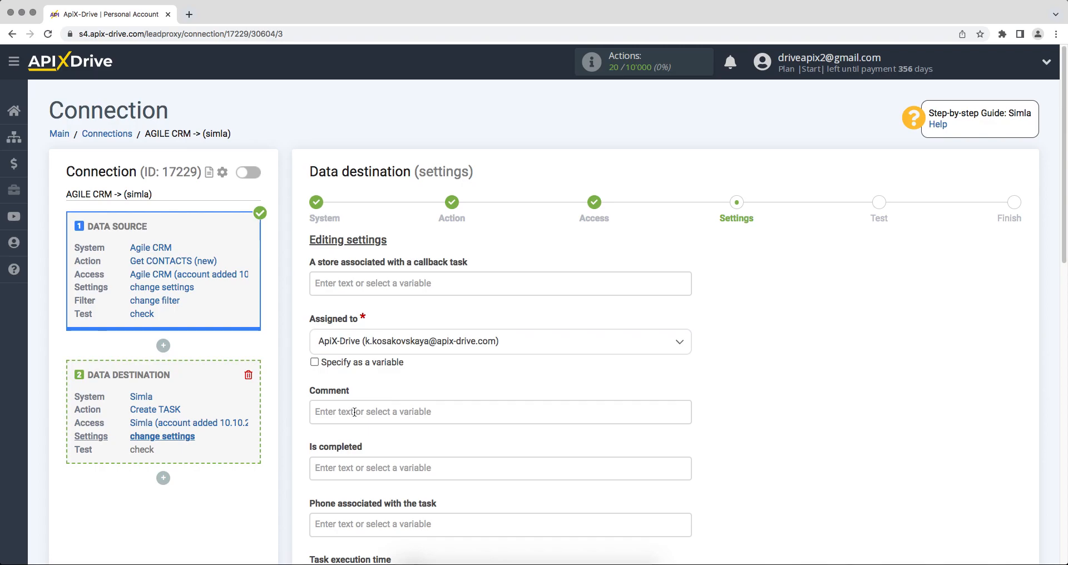
click(329, 413)
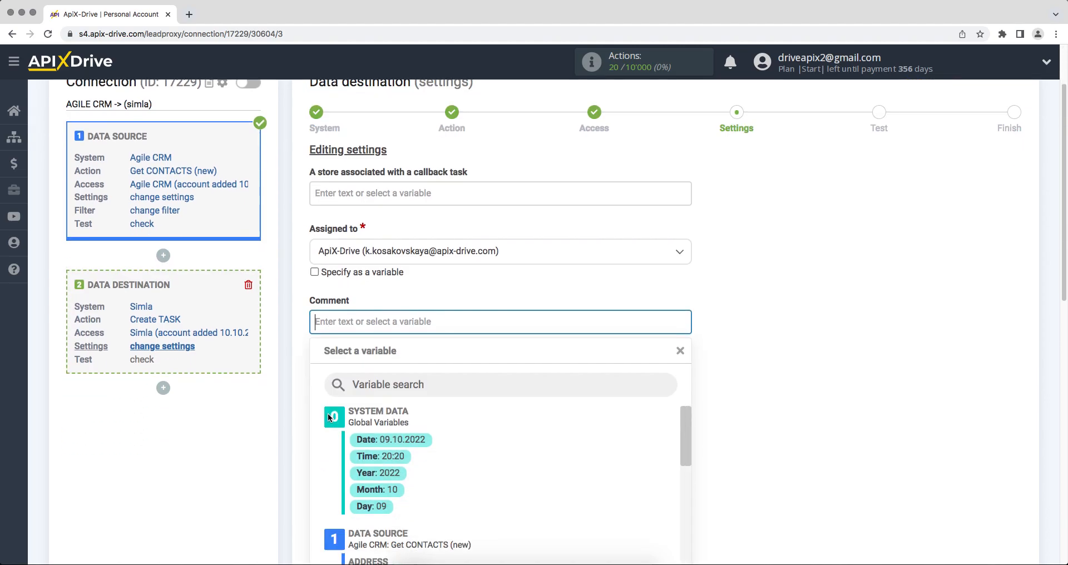
scroll(434, 380, down, 5)
drag(686, 261, 695, 312)
click(472, 334)
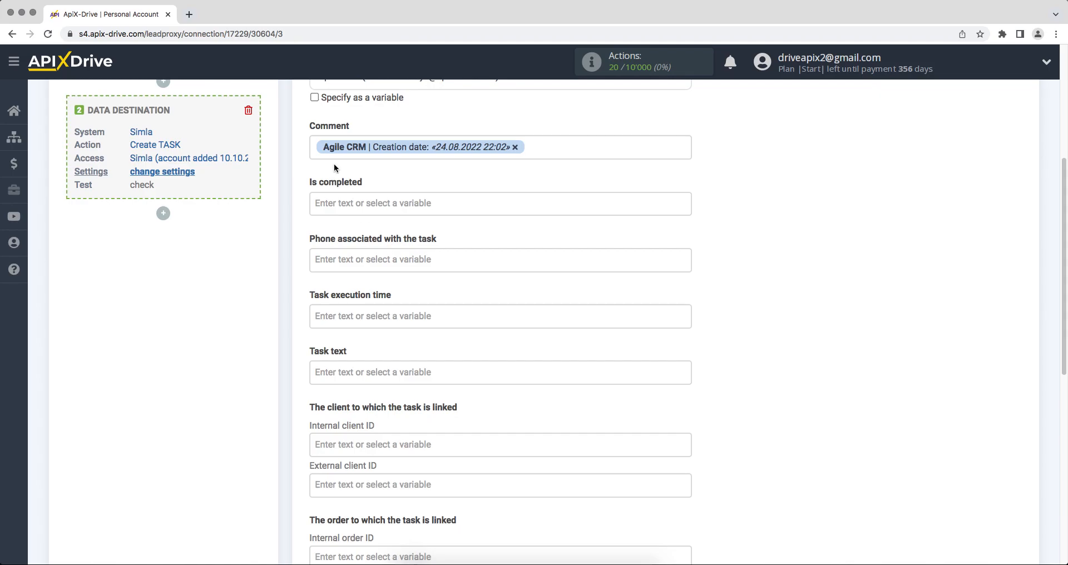
click(314, 148)
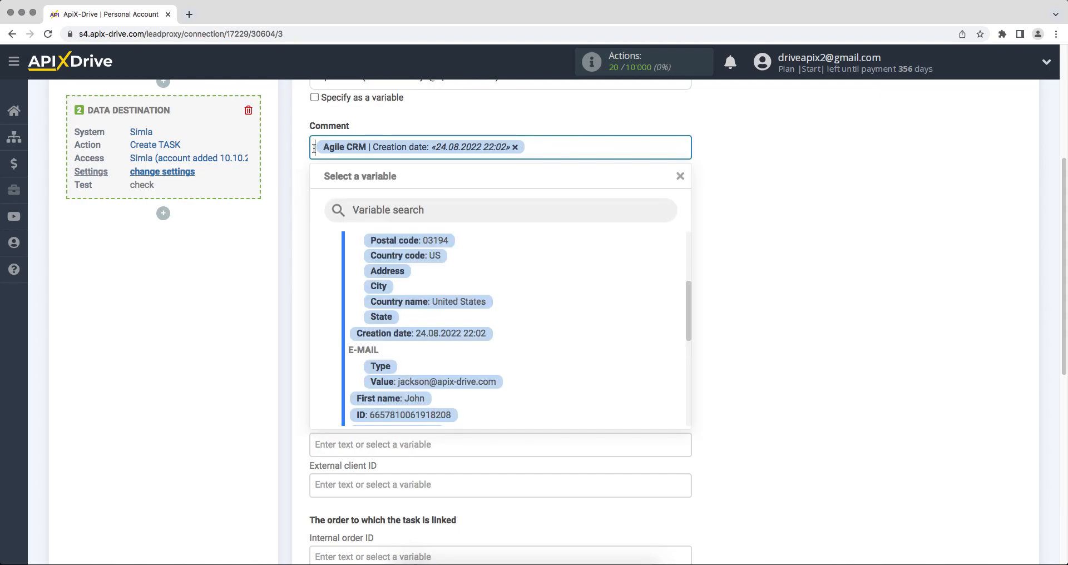
text(Date/T)
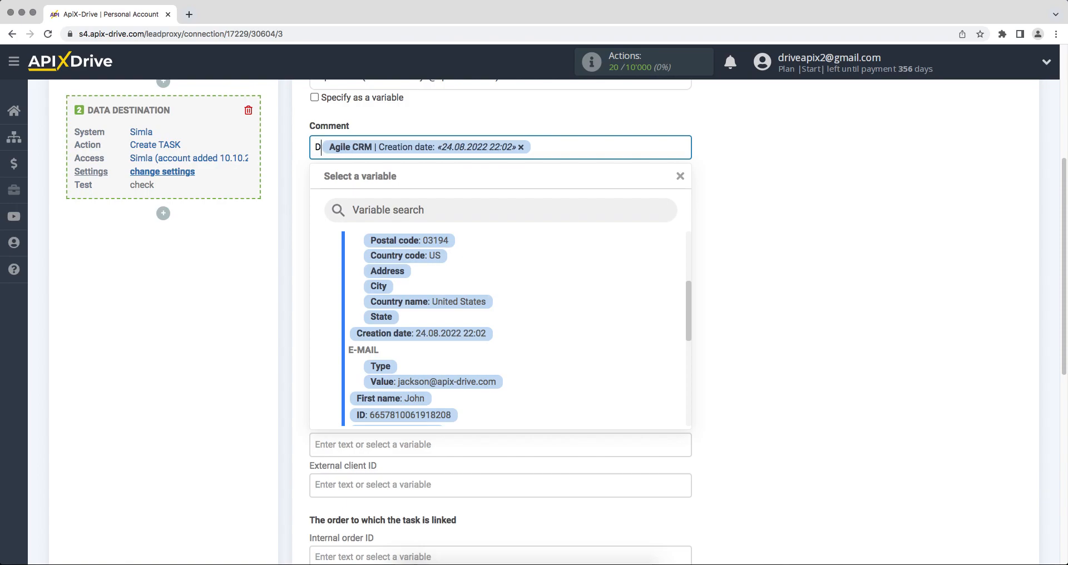
text(ime)
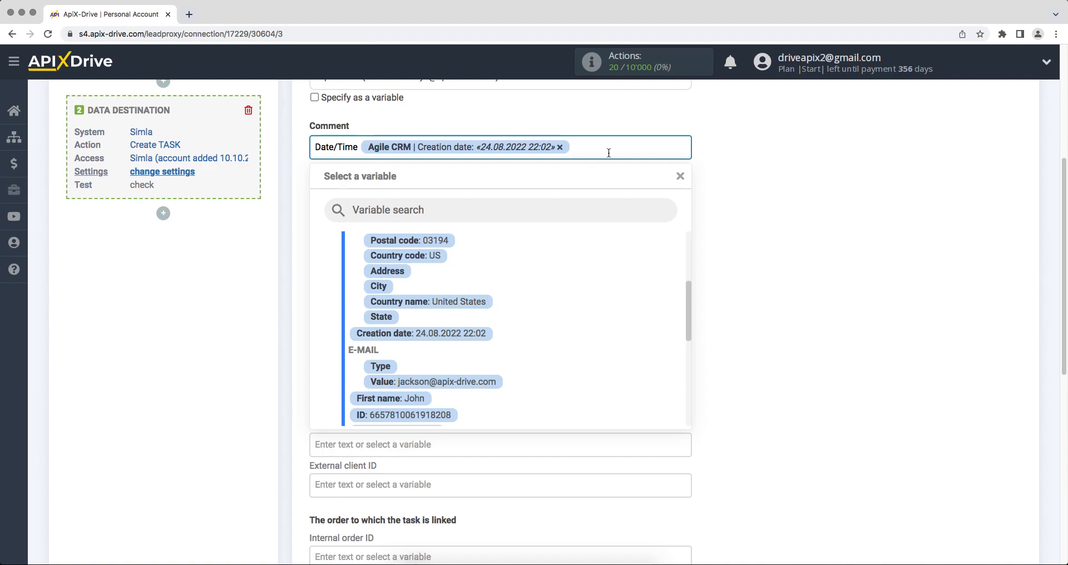
Add a Name line to the Comment containing the Agile CRM First name and Last name variables
key(Return)
text(Name)
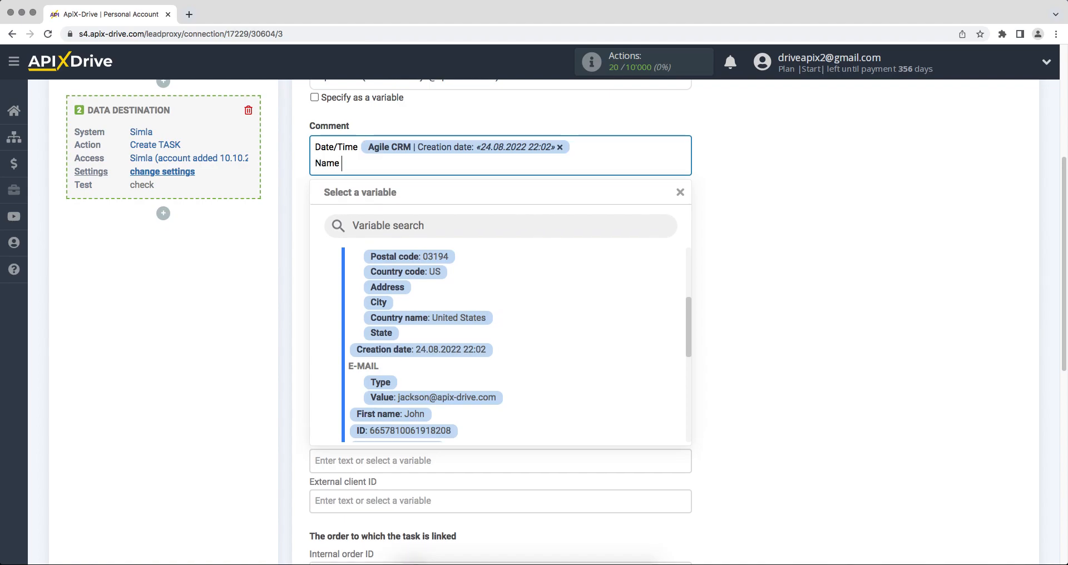
drag(692, 321, 698, 357)
click(427, 302)
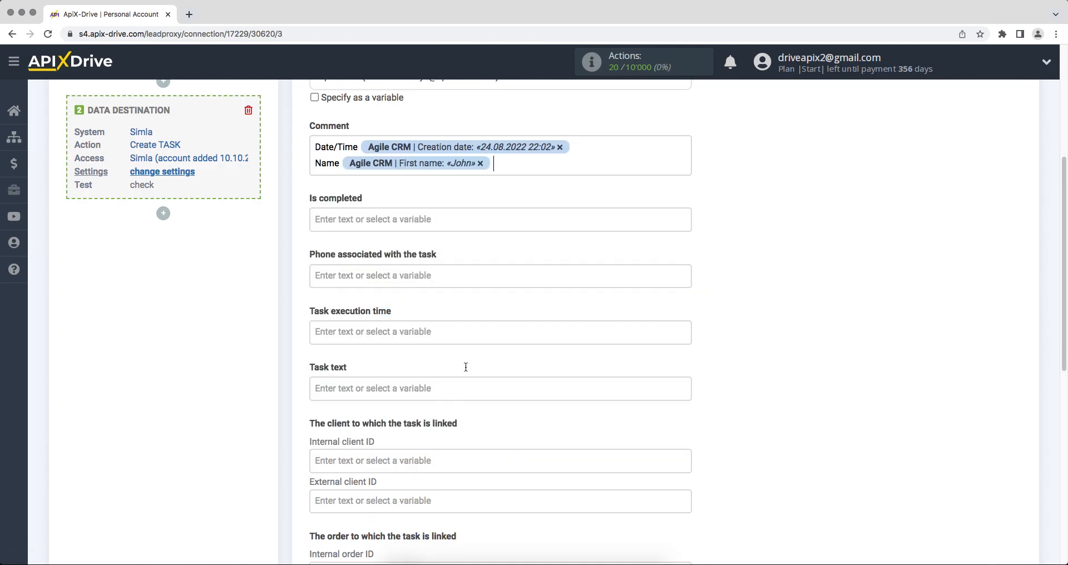
click(529, 164)
drag(686, 317, 691, 350)
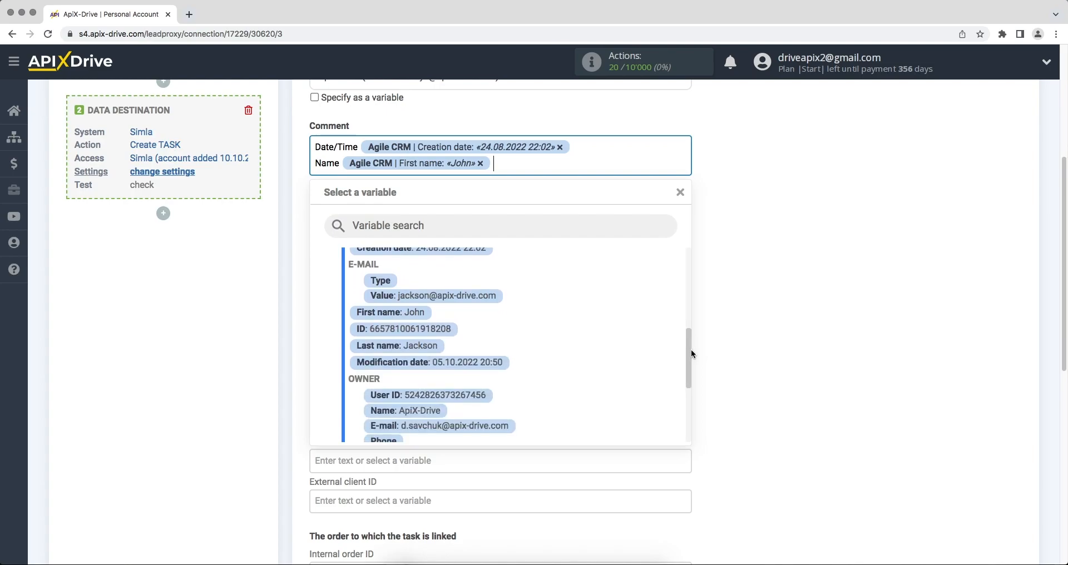
click(438, 348)
Add an Email line to the Comment with the contact's Agile CRM e-mail Value variable
key(Return)
text(Email)
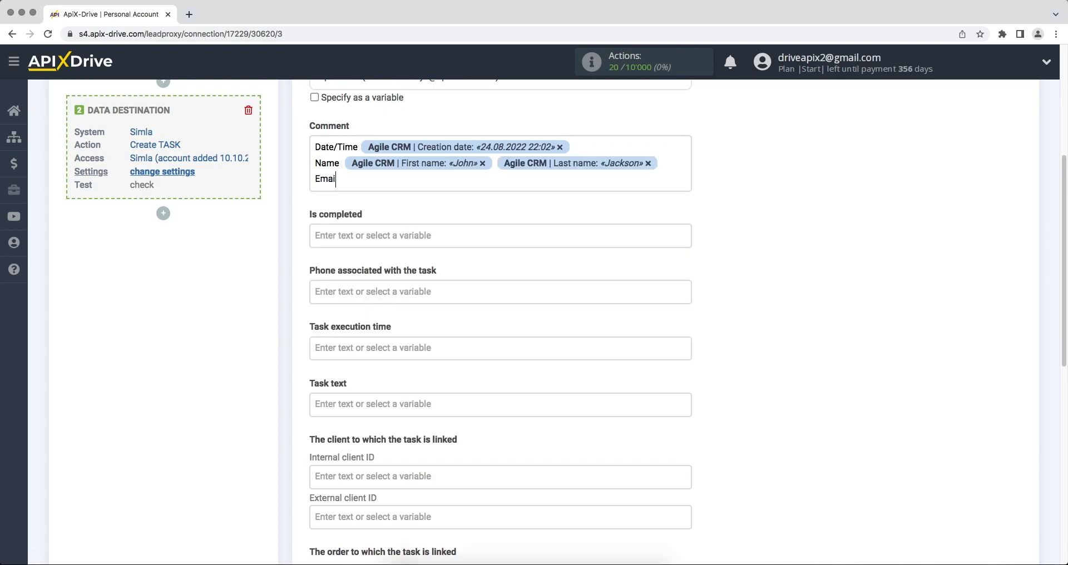
click(413, 187)
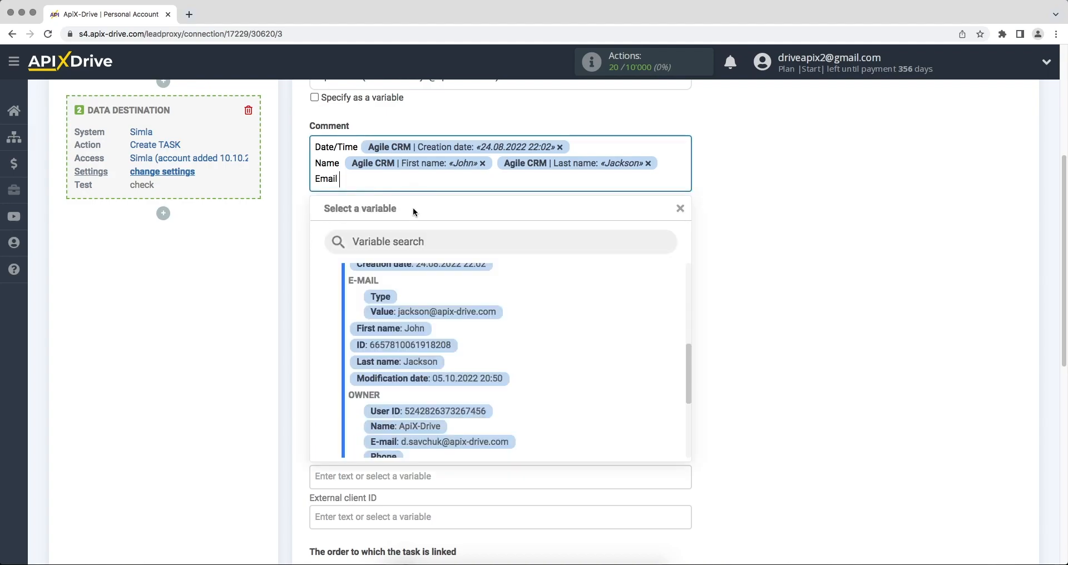
click(430, 304)
Add a Phone line to the Comment with the contact's Agile CRM phone Value variable
key(Return)
text(Phone)
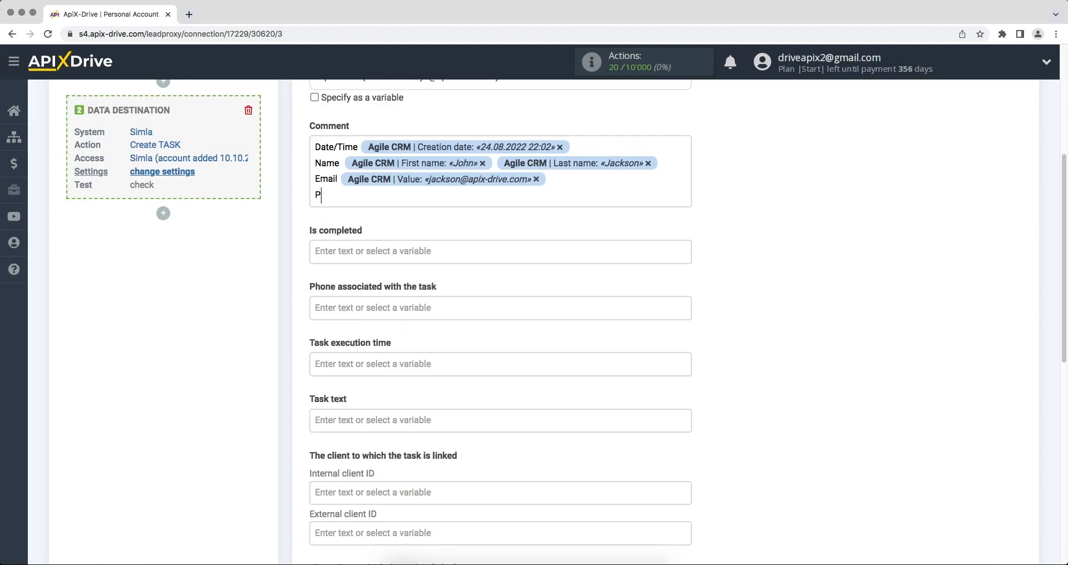
click(395, 186)
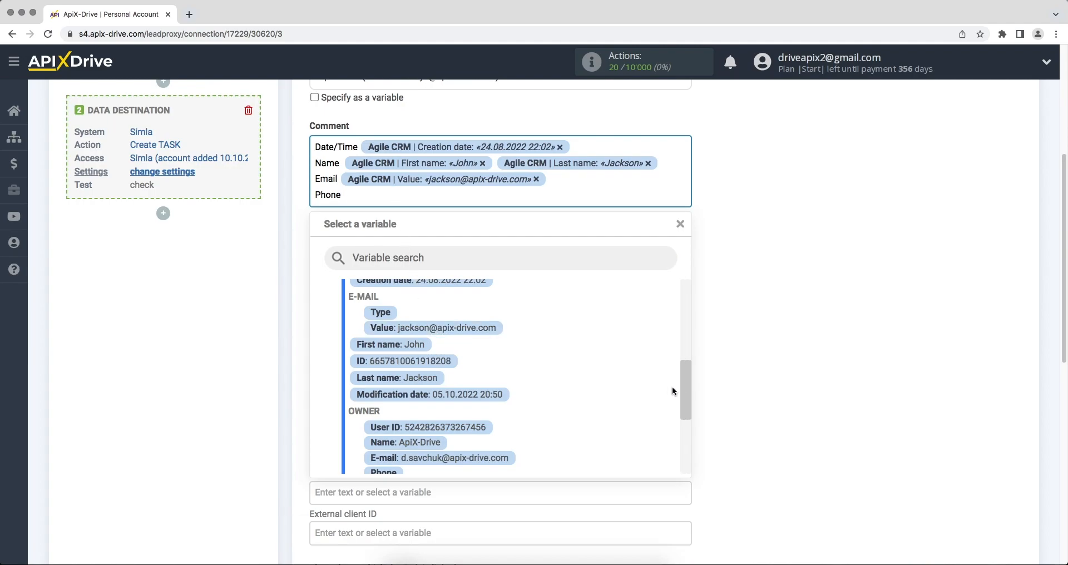
drag(689, 379, 689, 405)
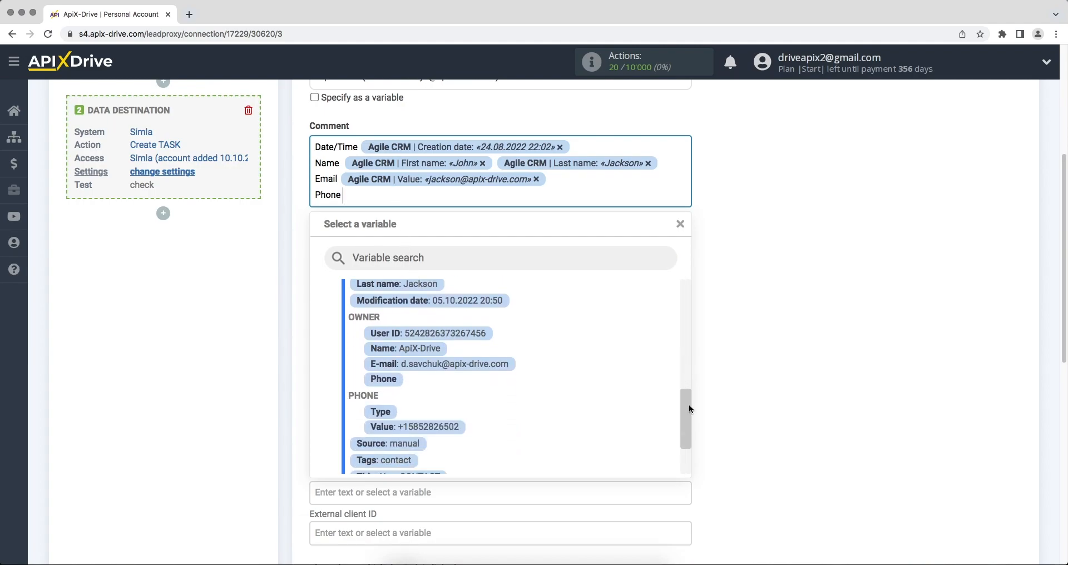
click(441, 428)
Set the Task text to "New contact from Agile CRM"
click(499, 422)
text(New contact from Agile CRM)
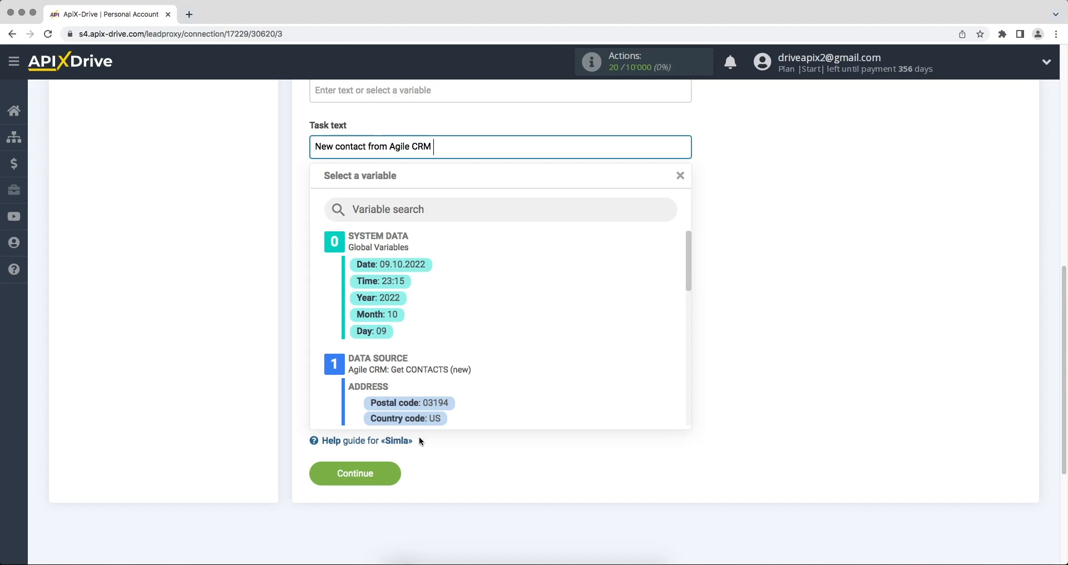
Append the Agile CRM First name variable to the Task text and continue to the destination test
drag(689, 260, 697, 326)
click(423, 350)
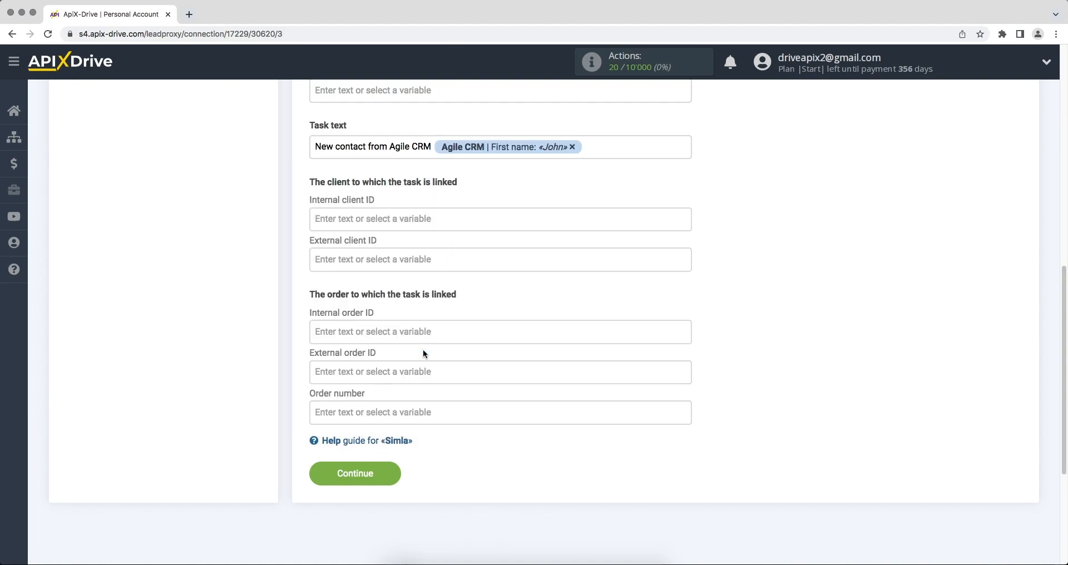
click(329, 474)
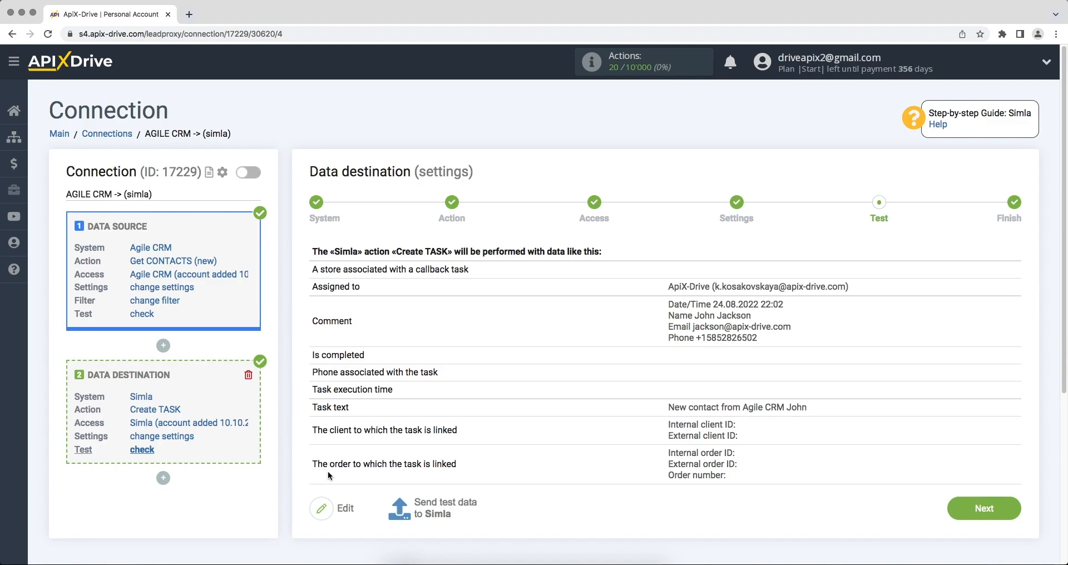
Send test data to Simla, and check the created task's description and commentary in Simla's future tasks
click(409, 503)
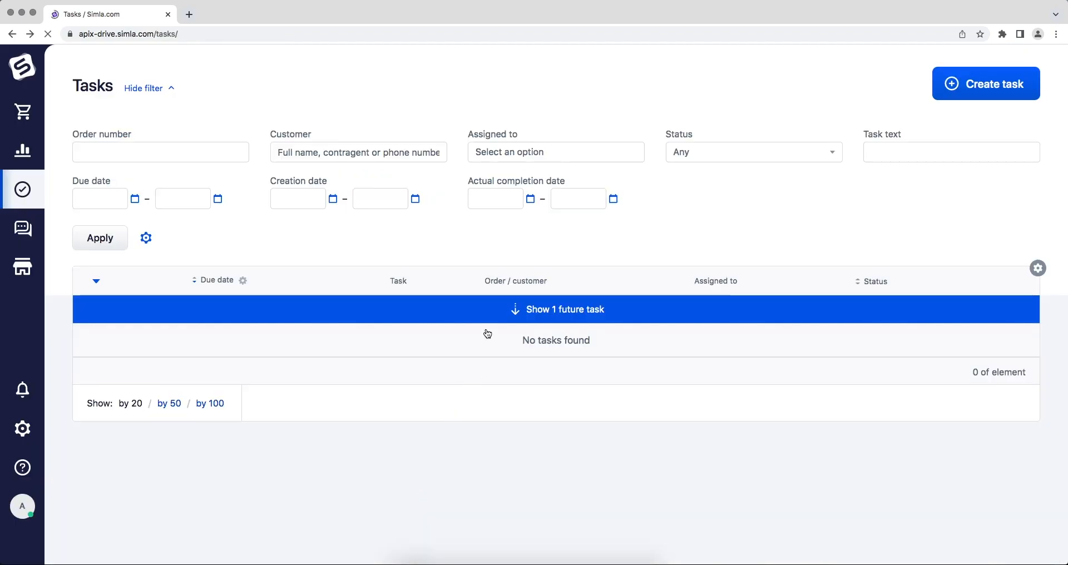
click(491, 315)
click(377, 331)
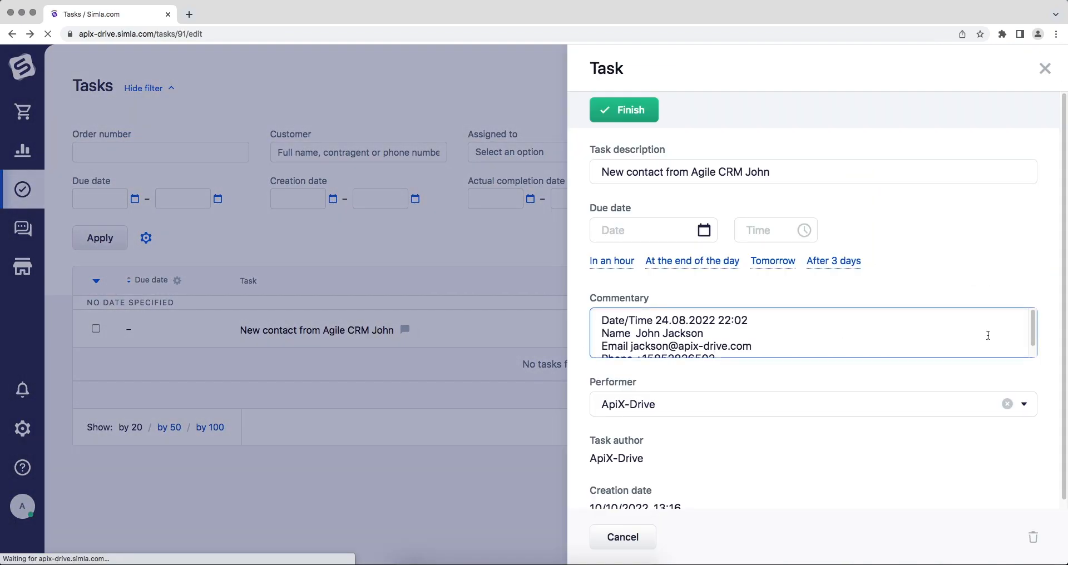
drag(1030, 326, 1032, 334)
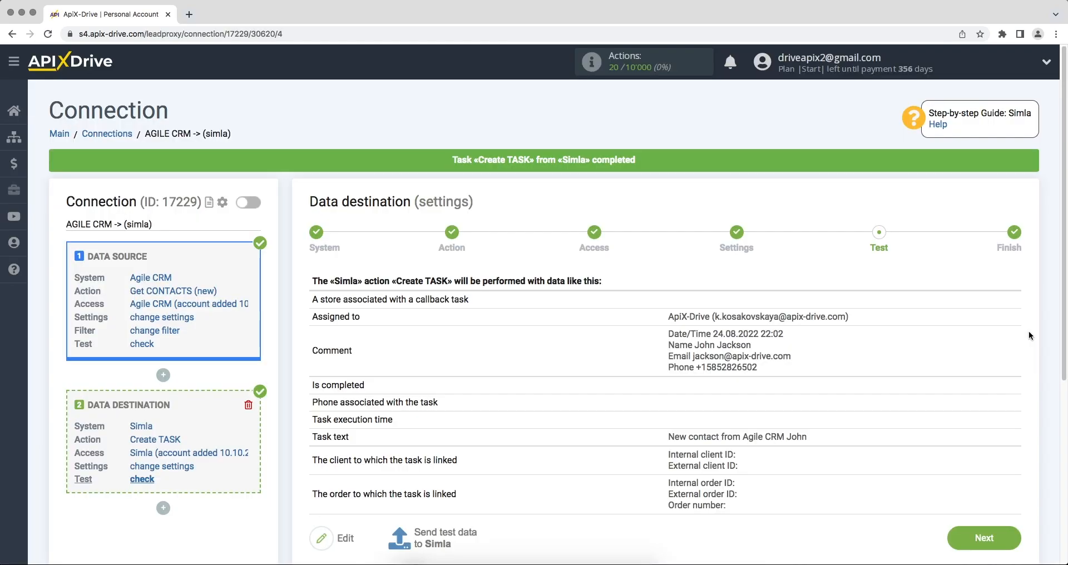
Finish the ApiX-Drive data destination setup and enable auto-update for the connection
scroll(1030, 331, down, 2)
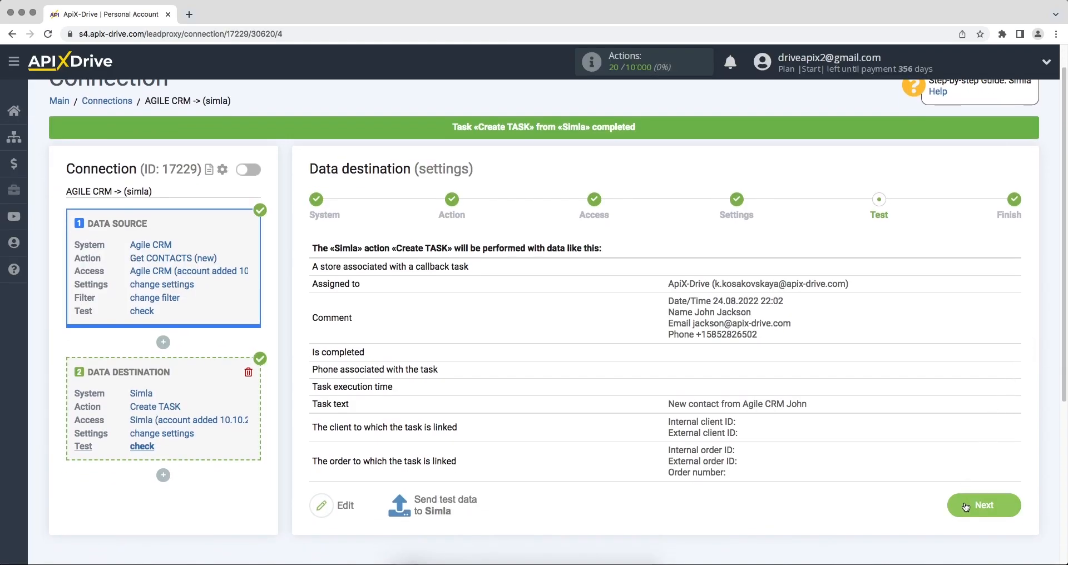
click(966, 506)
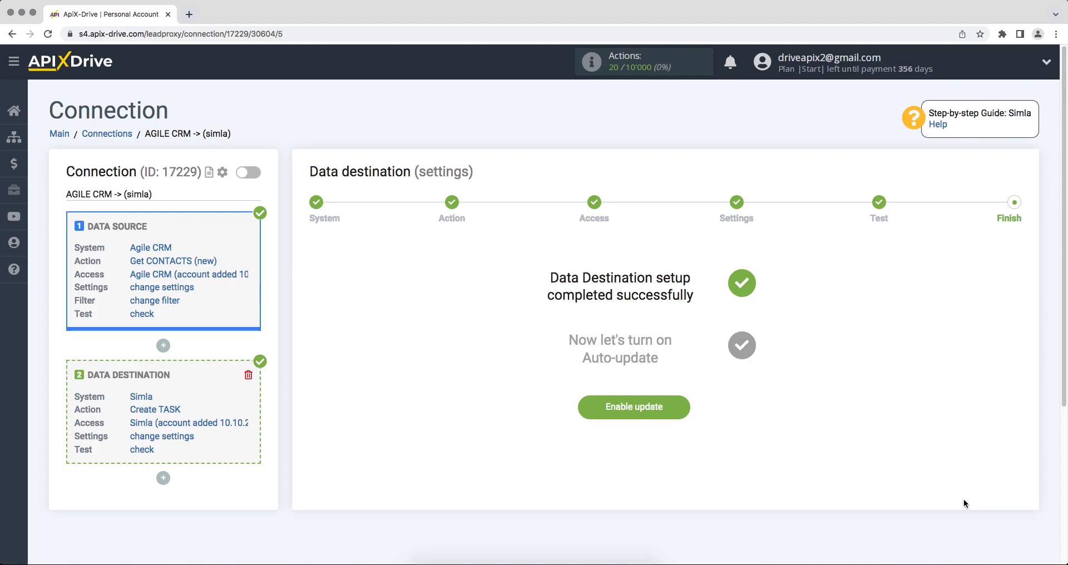
click(594, 414)
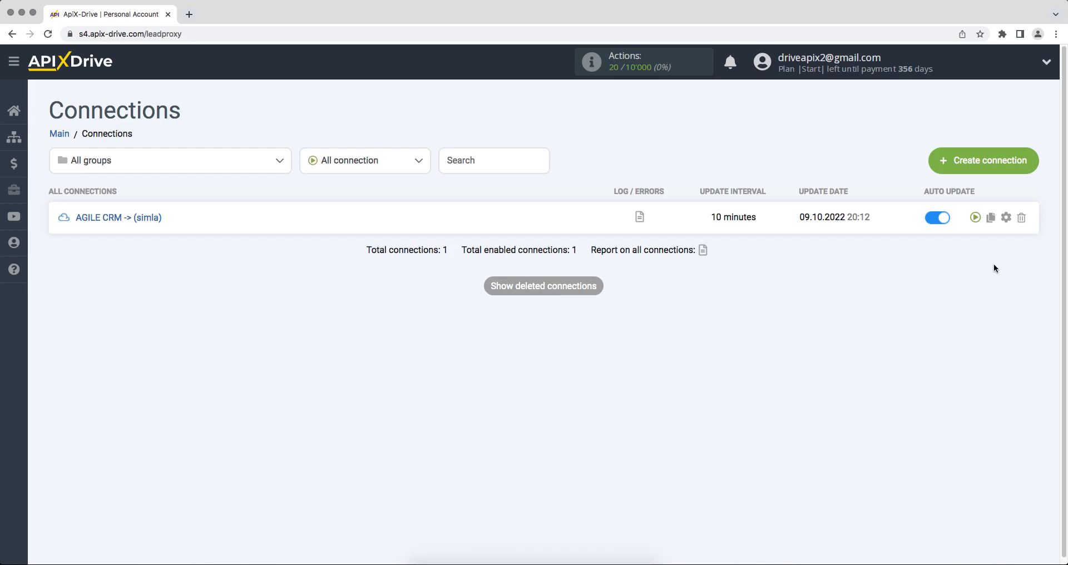
Set the update interval of the AGILE CRM -> (simla) connection to 5 minutes and save its setup
click(1008, 219)
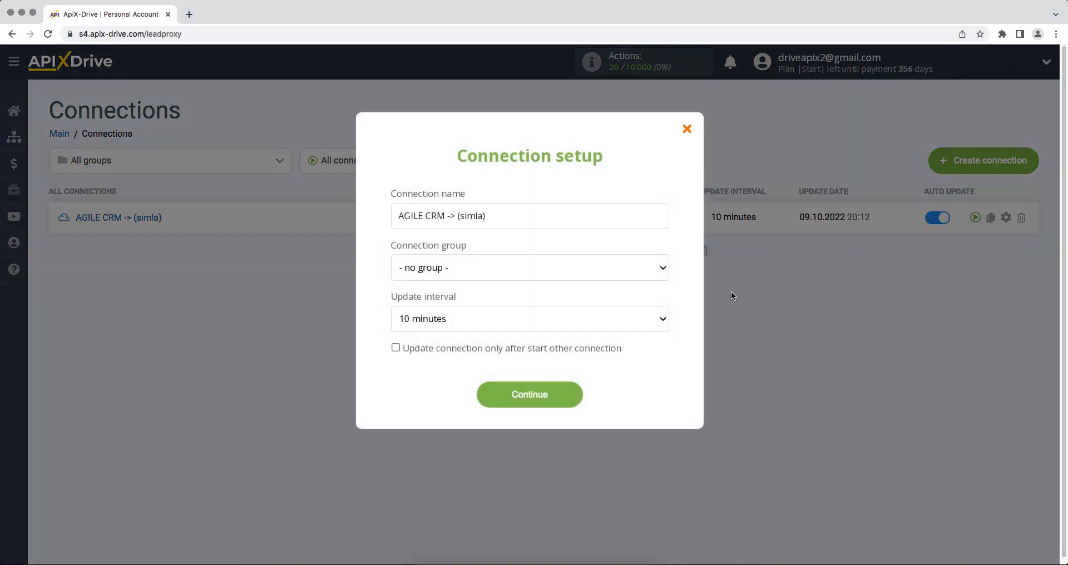
click(651, 319)
click(650, 308)
click(496, 395)
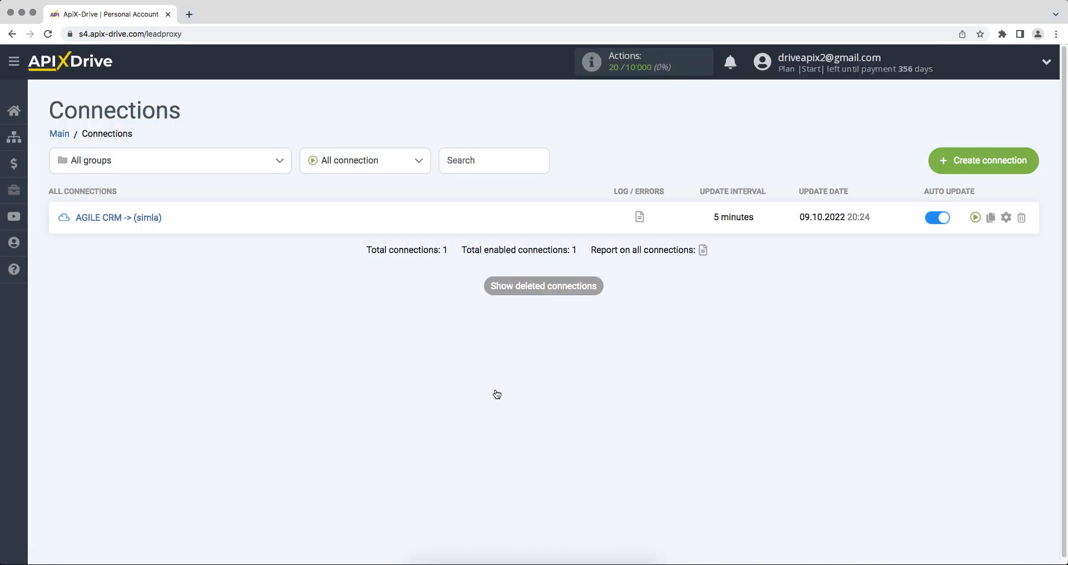